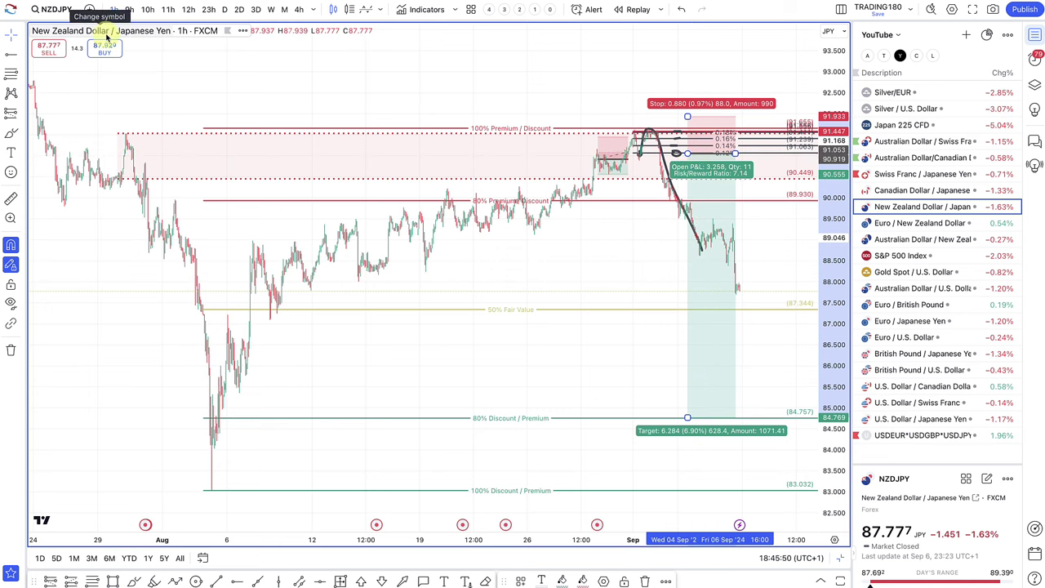
# Open the Canadian Dollar / Japanese Yen chart and circle the mid-August high, the early-September peak and the 108.016 level with the brush
pyautogui.click(923, 194)
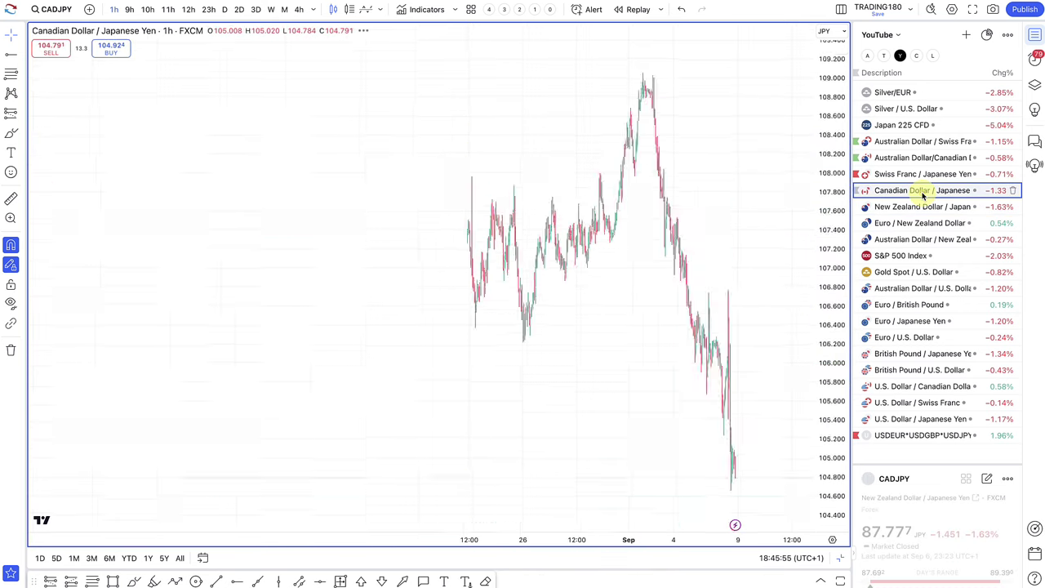
pyautogui.scroll(5, 664, 289)
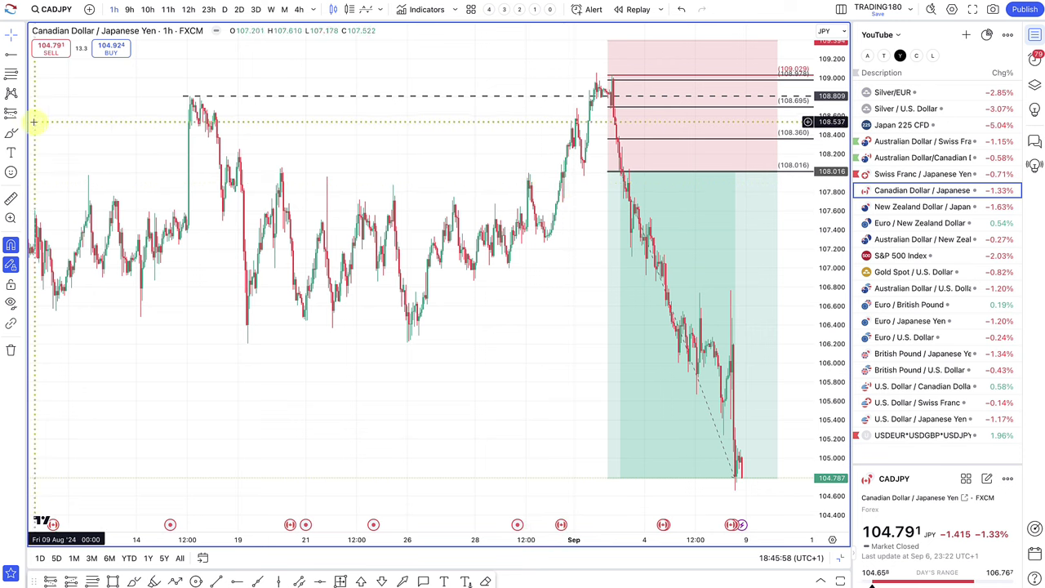
pyautogui.click(11, 135)
pyautogui.moveTo(612, 70)
pyautogui.mouseDown()
pyautogui.moveTo(572, 83)
pyautogui.moveTo(597, 63)
pyautogui.mouseUp()
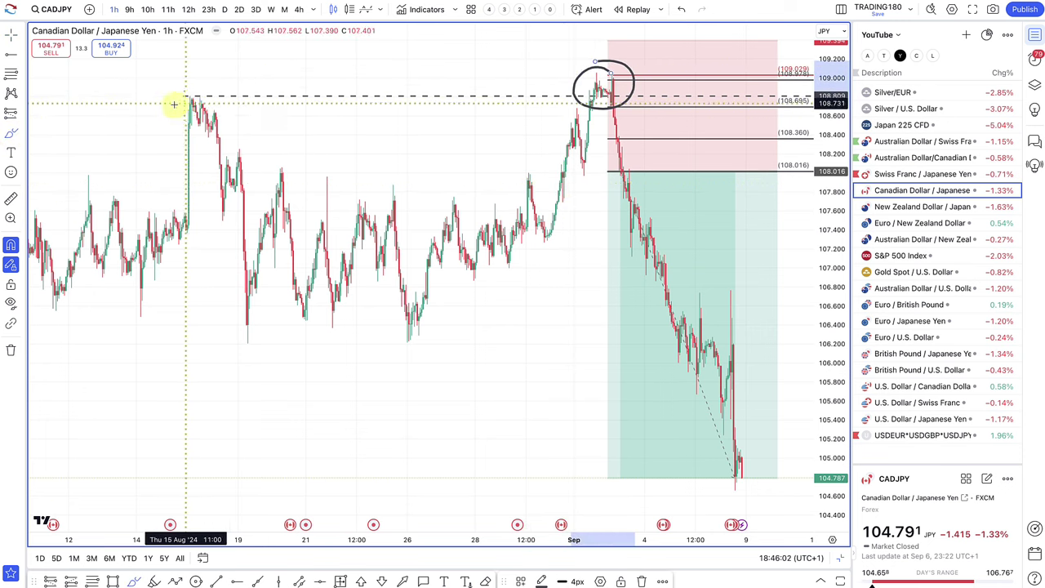
pyautogui.moveTo(192, 88)
pyautogui.mouseDown()
pyautogui.moveTo(210, 98)
pyautogui.moveTo(193, 90)
pyautogui.mouseUp()
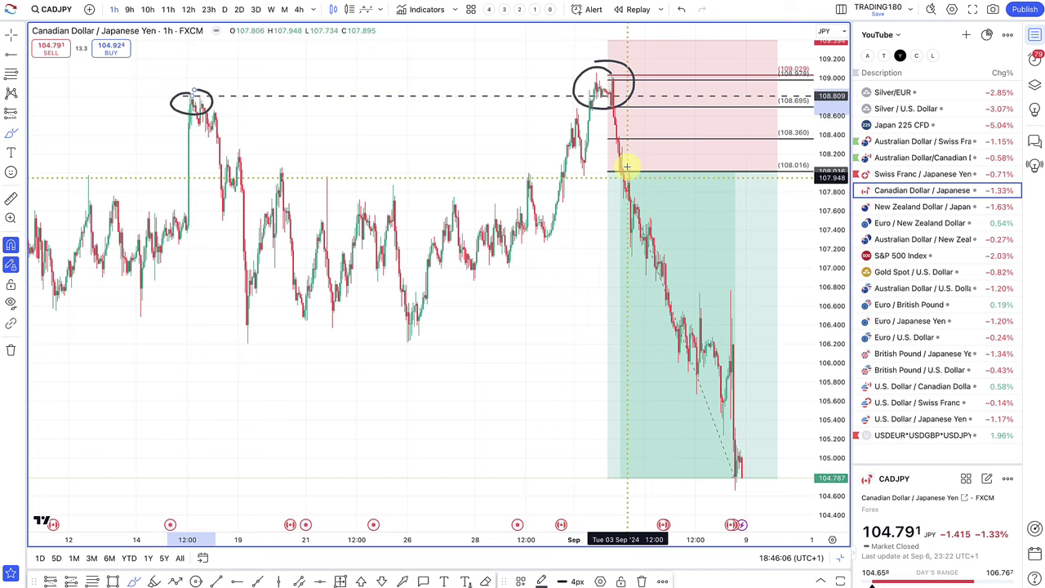
pyautogui.moveTo(626, 166); pyautogui.dragTo(621, 166)
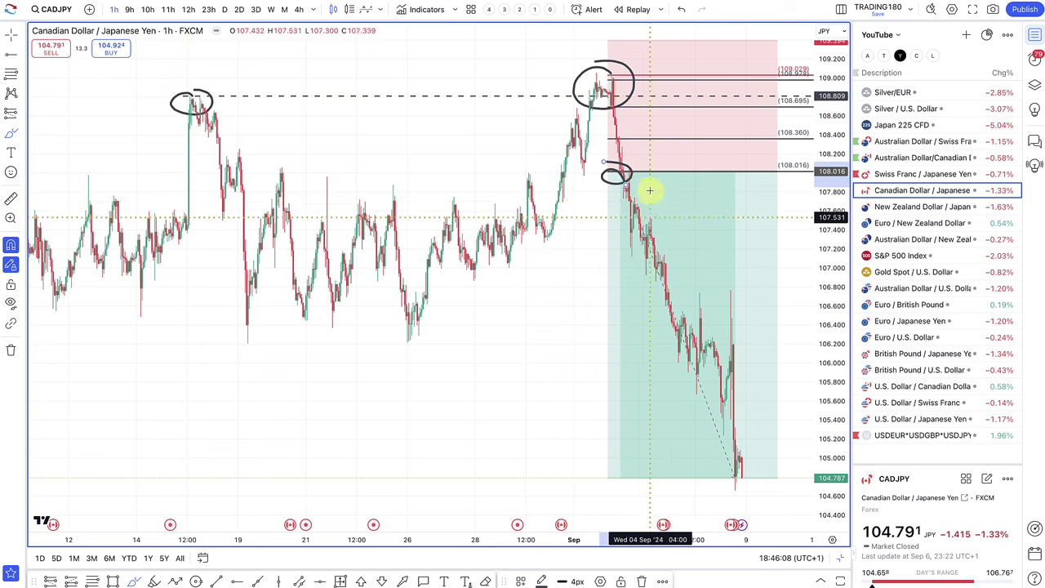
# Brush a rise from 108.016 to the dashed 108.809 line and back down, then circle the latest low with a downward stroke from it
pyautogui.scroll(-5, 735, 408)
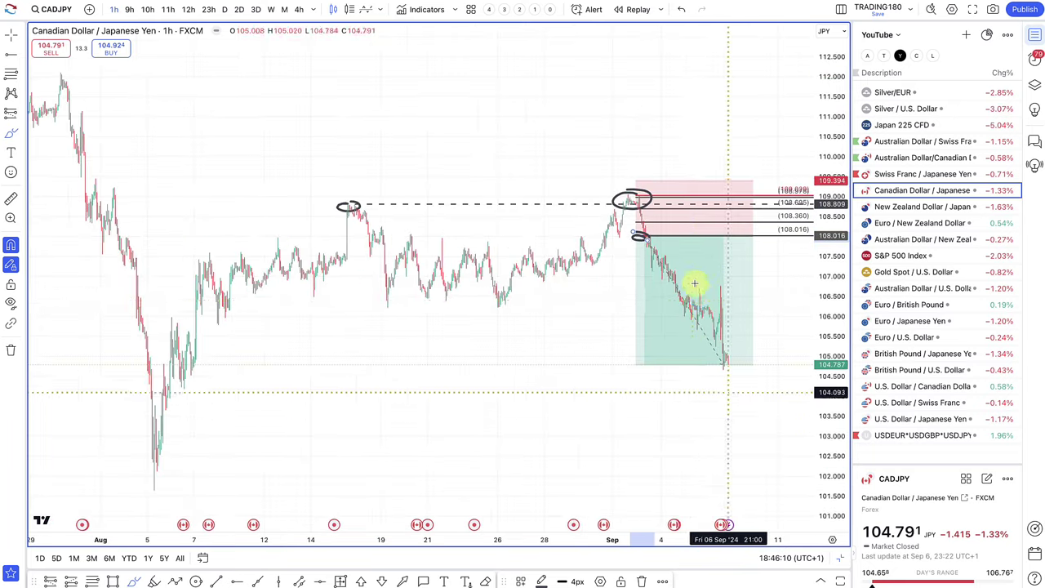
pyautogui.scroll(5, 686, 236)
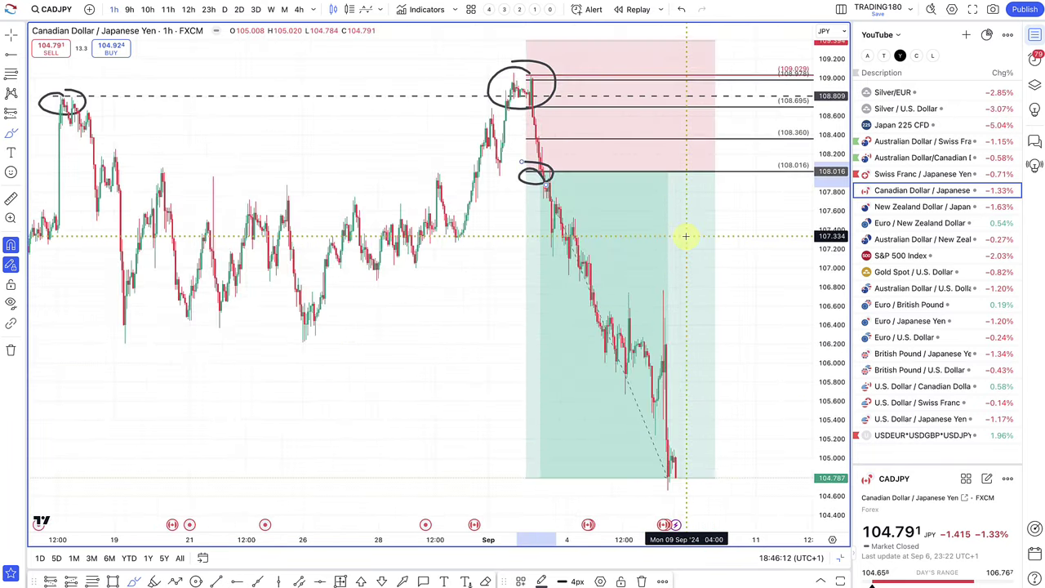
pyautogui.moveTo(507, 172)
pyautogui.mouseDown()
pyautogui.moveTo(525, 124)
pyautogui.moveTo(603, 148)
pyautogui.moveTo(625, 191)
pyautogui.mouseUp()
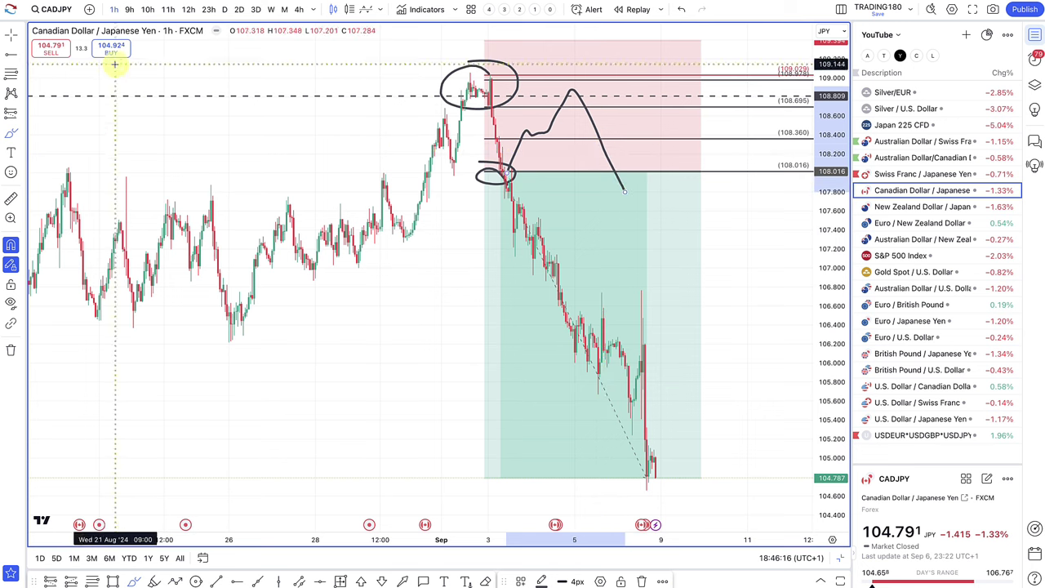
pyautogui.scroll(-6, 401, 306)
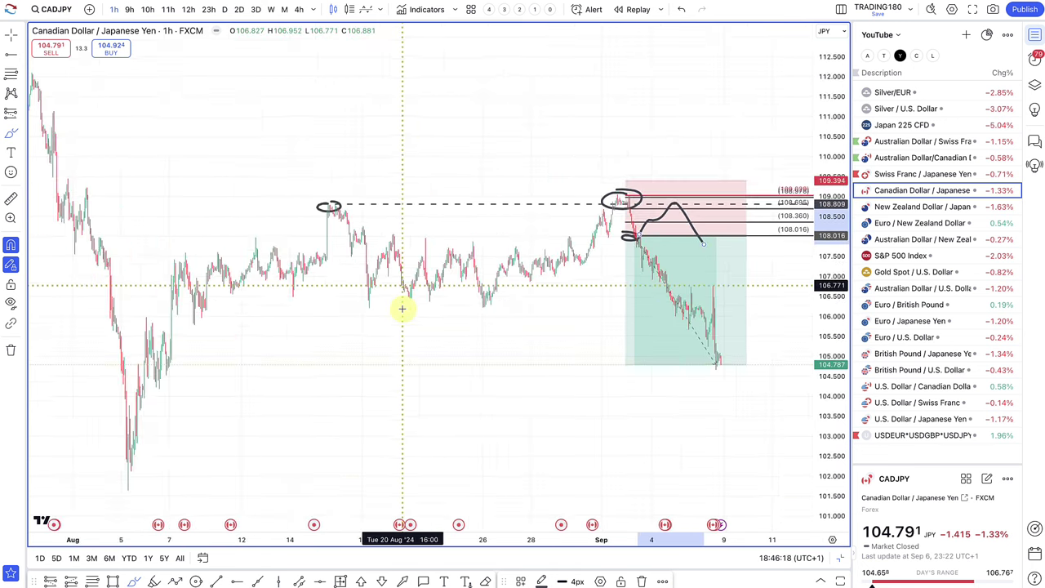
pyautogui.moveTo(728, 368)
pyautogui.mouseDown()
pyautogui.moveTo(730, 401)
pyautogui.moveTo(722, 372)
pyautogui.moveTo(765, 450)
pyautogui.mouseUp()
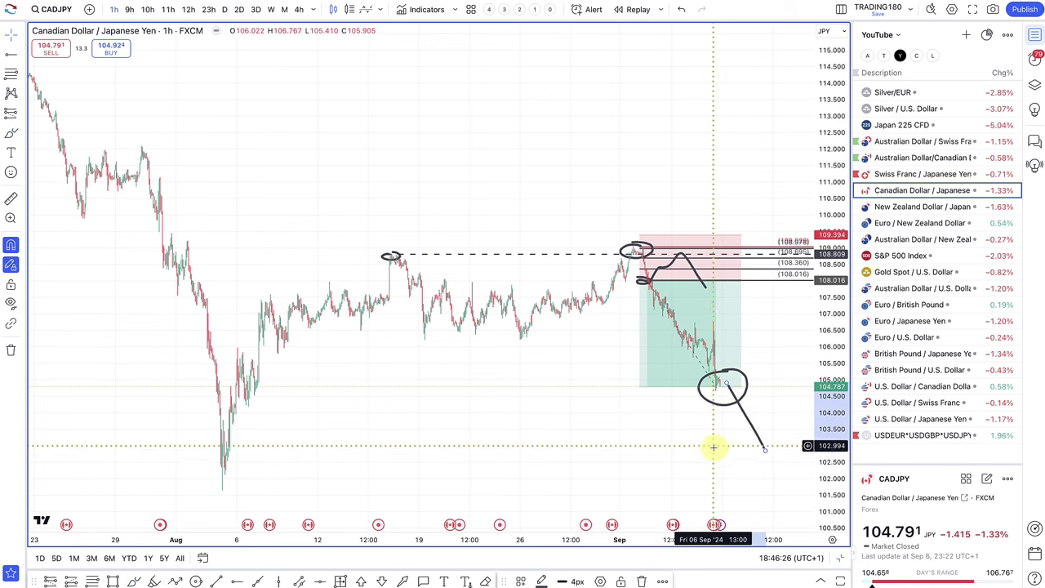
# Open the Swiss Franc / Japanese Yen chart and circle the highs touching the dashed 172.200 line and the early-September peak above it
pyautogui.click(916, 177)
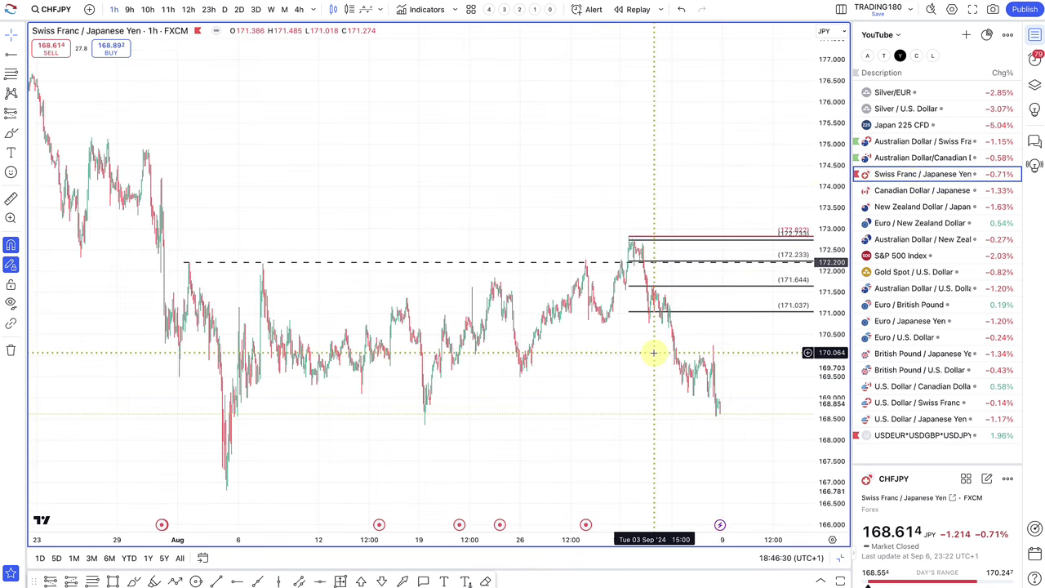
pyautogui.scroll(3, 593, 341)
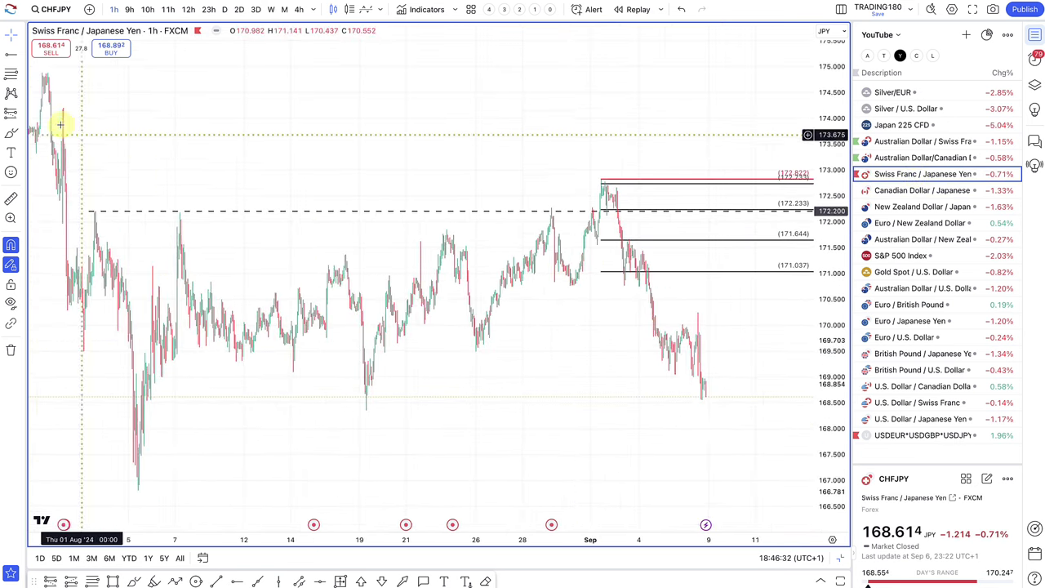
pyautogui.click(11, 133)
pyautogui.moveTo(99, 202); pyautogui.dragTo(104, 202)
pyautogui.moveTo(173, 209); pyautogui.dragTo(184, 208)
pyautogui.moveTo(552, 203)
pyautogui.mouseDown()
pyautogui.moveTo(563, 218)
pyautogui.moveTo(614, 170)
pyautogui.moveTo(602, 213)
pyautogui.moveTo(620, 229)
pyautogui.mouseUp()
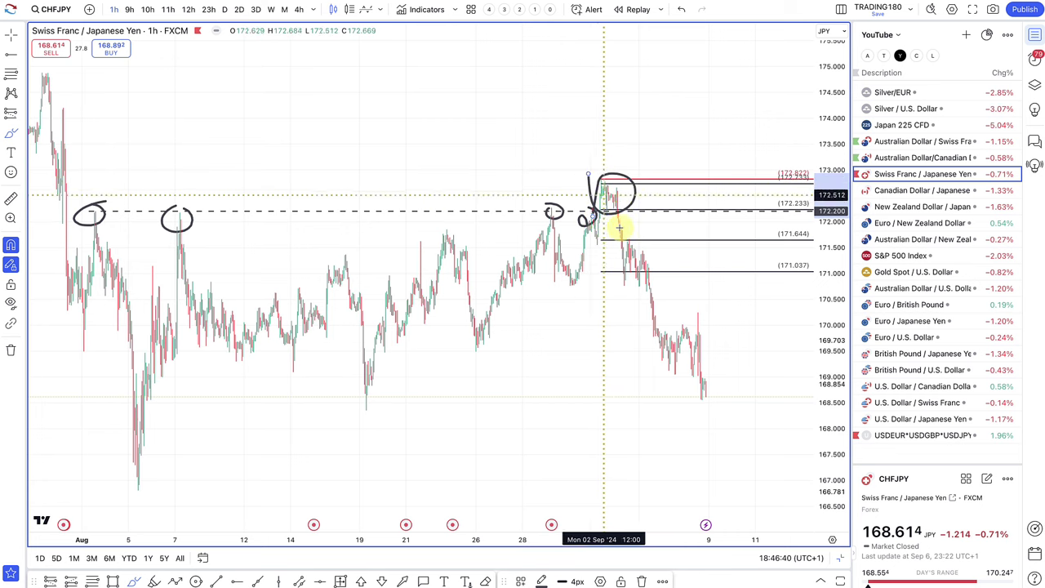
# Circle the price reaction at 171.037, brush the retracement up to a circled 171.644, and trace the decline from there to about 170.2
pyautogui.moveTo(623, 266)
pyautogui.mouseDown()
pyautogui.moveTo(613, 262)
pyautogui.moveTo(629, 275)
pyautogui.mouseUp()
pyautogui.scroll(5, 642, 263)
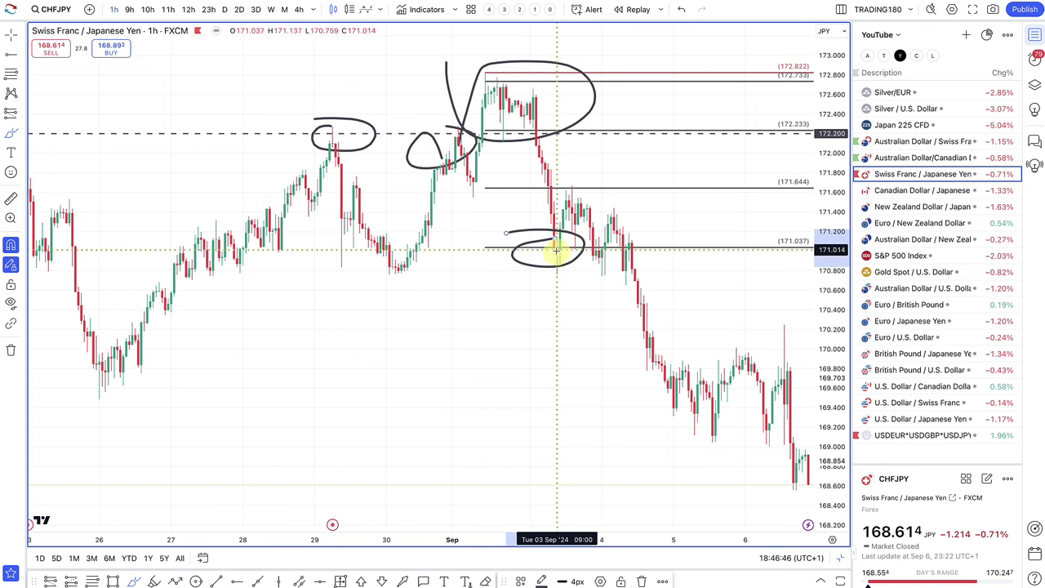
pyautogui.moveTo(556, 252); pyautogui.dragTo(560, 231)
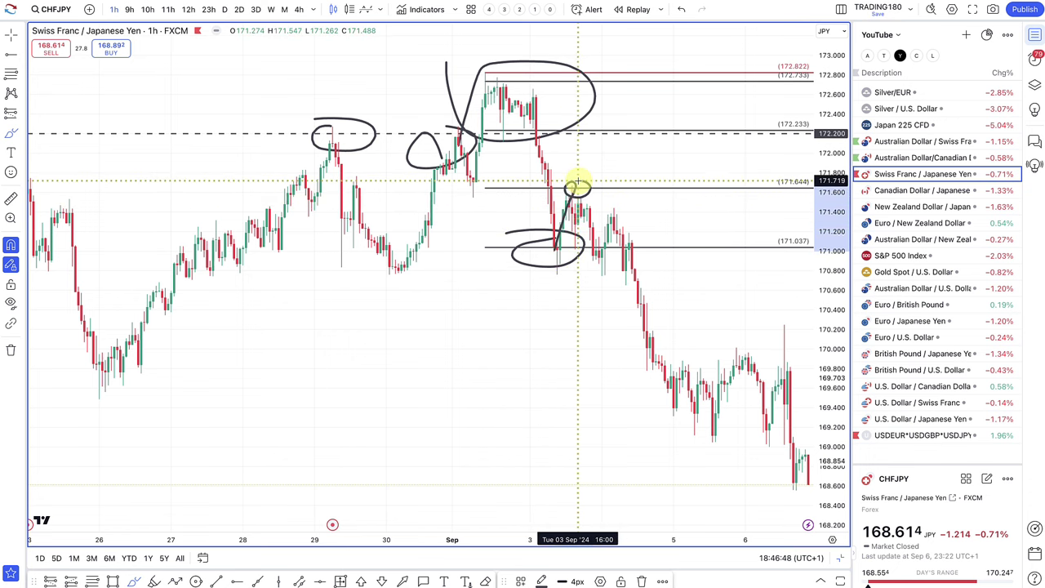
pyautogui.scroll(-5, 648, 229)
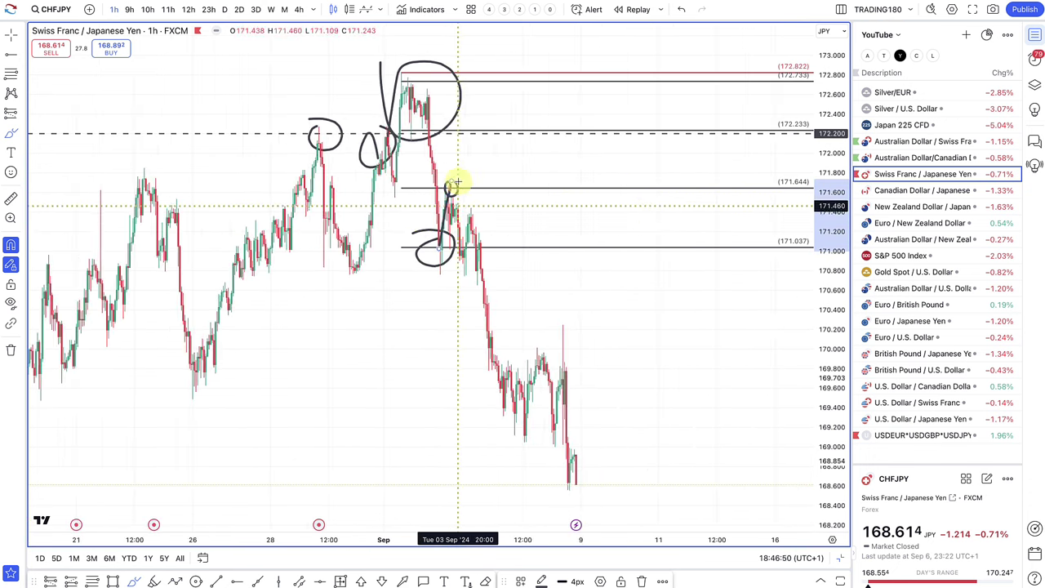
pyautogui.moveTo(451, 186); pyautogui.dragTo(526, 333)
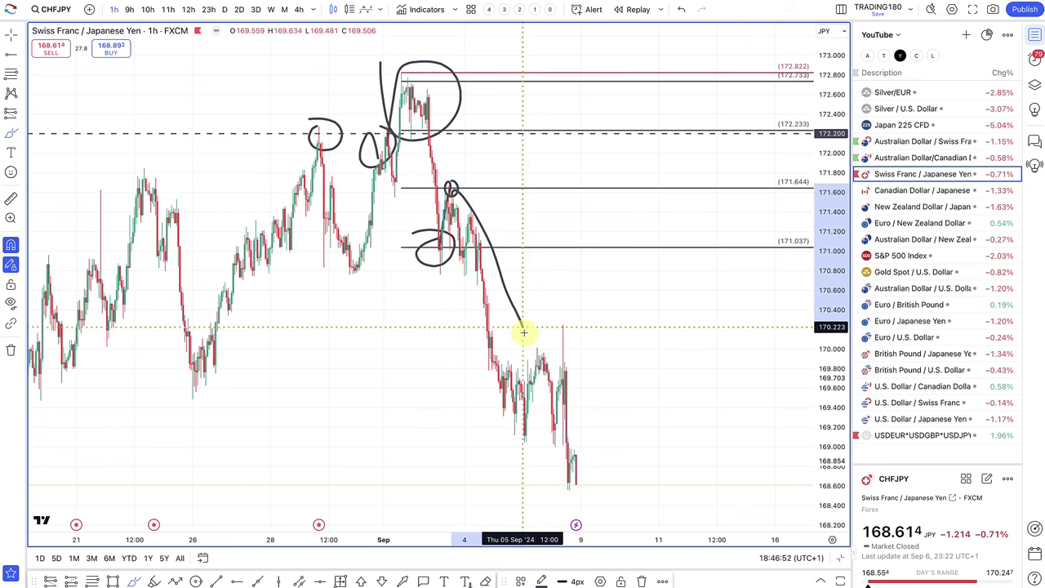
# Circle the 5 September low and re-mark the 171.037 entry, then brush a horizontal stroke above the last spike and a downward stroke beside it
pyautogui.scroll(-2, 610, 278)
pyautogui.scroll(-1, 611, 277)
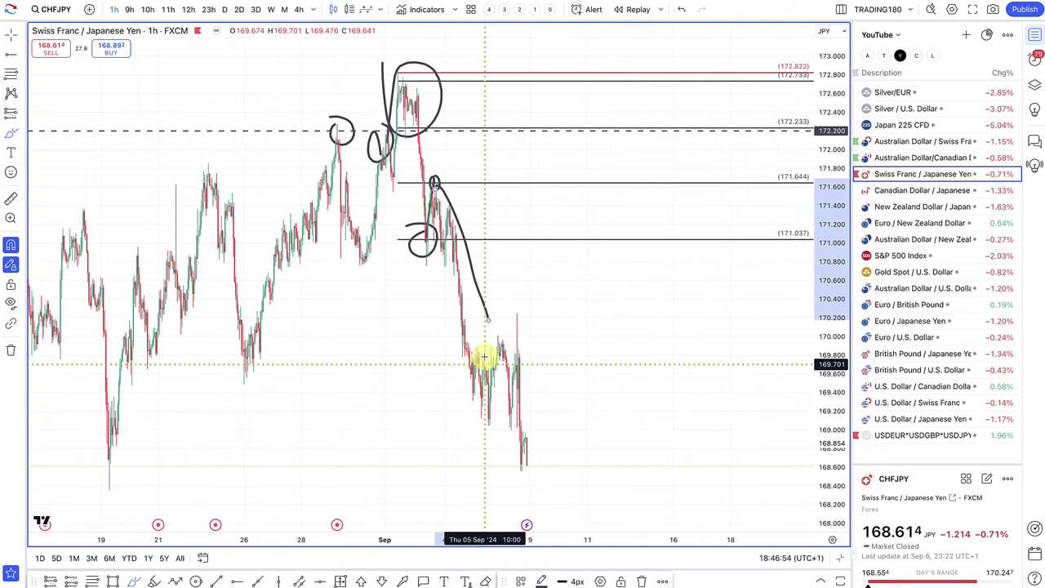
pyautogui.moveTo(482, 354); pyautogui.dragTo(473, 338)
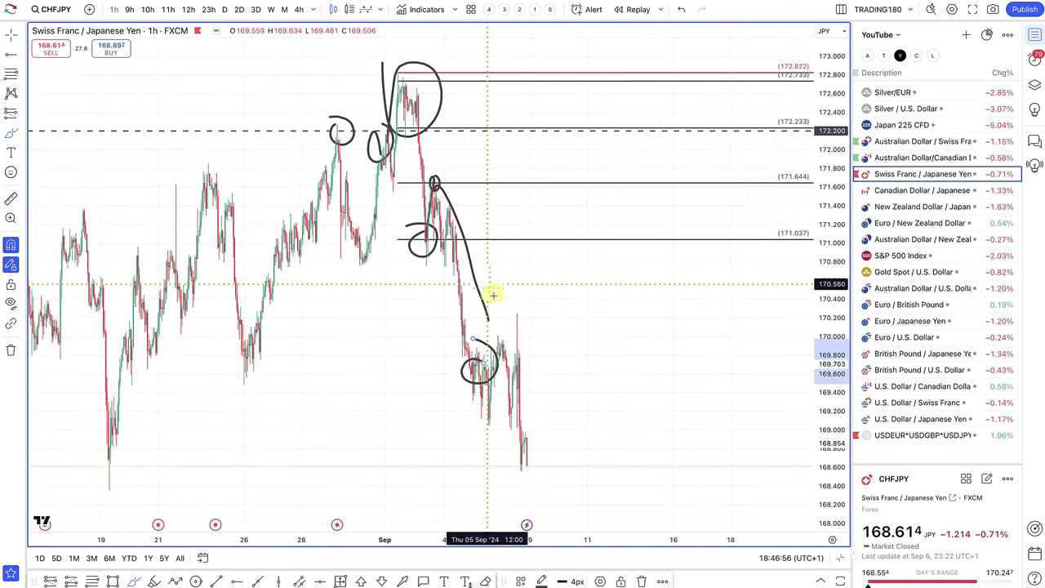
pyautogui.moveTo(423, 240); pyautogui.dragTo(439, 245)
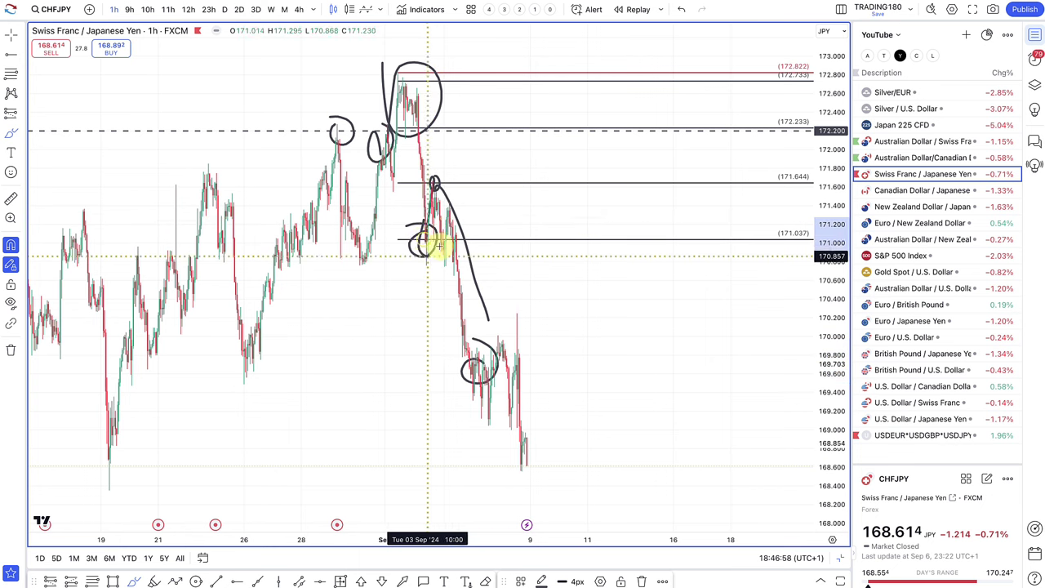
pyautogui.moveTo(487, 306)
pyautogui.mouseDown()
pyautogui.moveTo(559, 302)
pyautogui.moveTo(574, 478)
pyautogui.mouseUp()
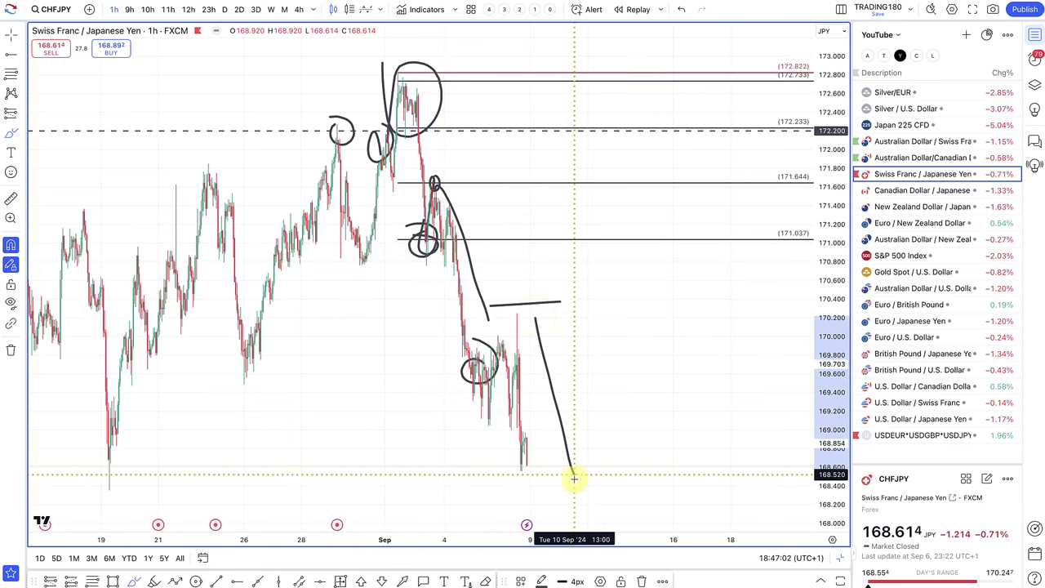
# Brush a down arrow above the August range, another from the current price, and a horizontal line along the August low near 166.781
pyautogui.scroll(-5, 548, 445)
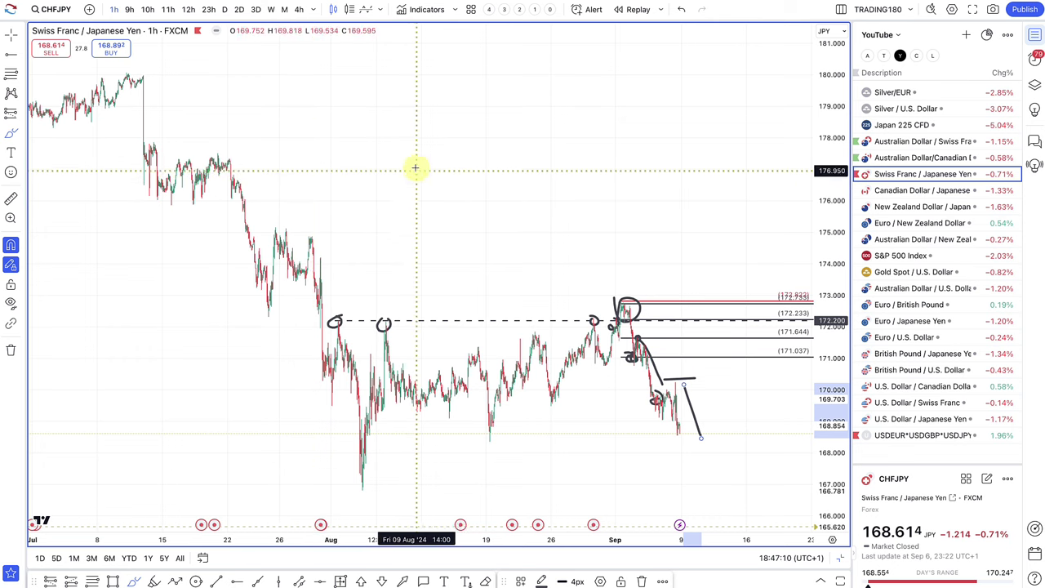
pyautogui.moveTo(411, 143)
pyautogui.mouseDown()
pyautogui.moveTo(412, 215)
pyautogui.moveTo(429, 220)
pyautogui.mouseUp()
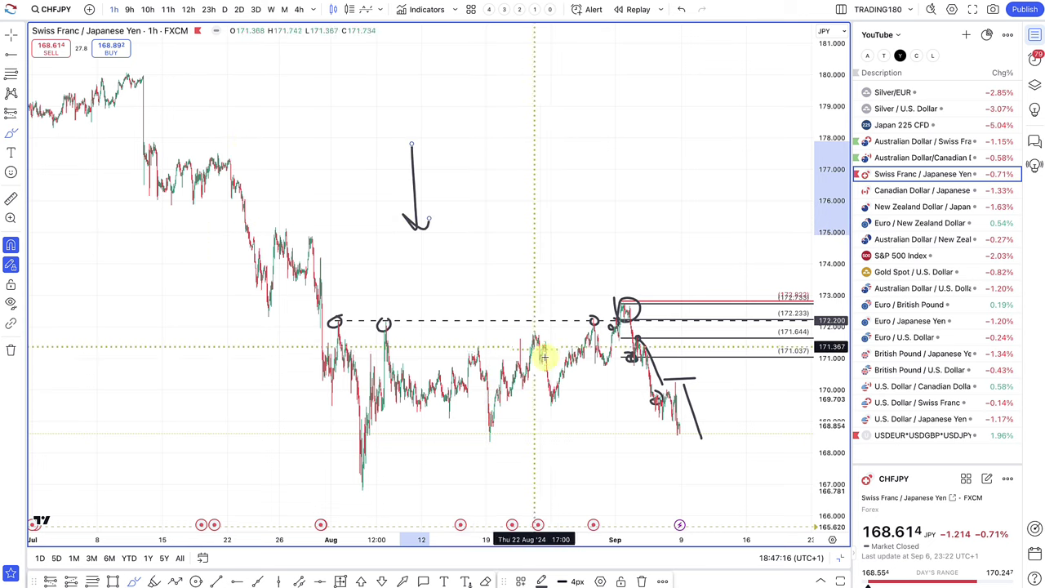
pyautogui.moveTo(689, 430)
pyautogui.mouseDown()
pyautogui.moveTo(707, 485)
pyautogui.moveTo(700, 499)
pyautogui.mouseUp()
pyautogui.hscroll(-5, 703, 498)
pyautogui.hscroll(5, 669, 499)
pyautogui.scroll(3, 673, 502)
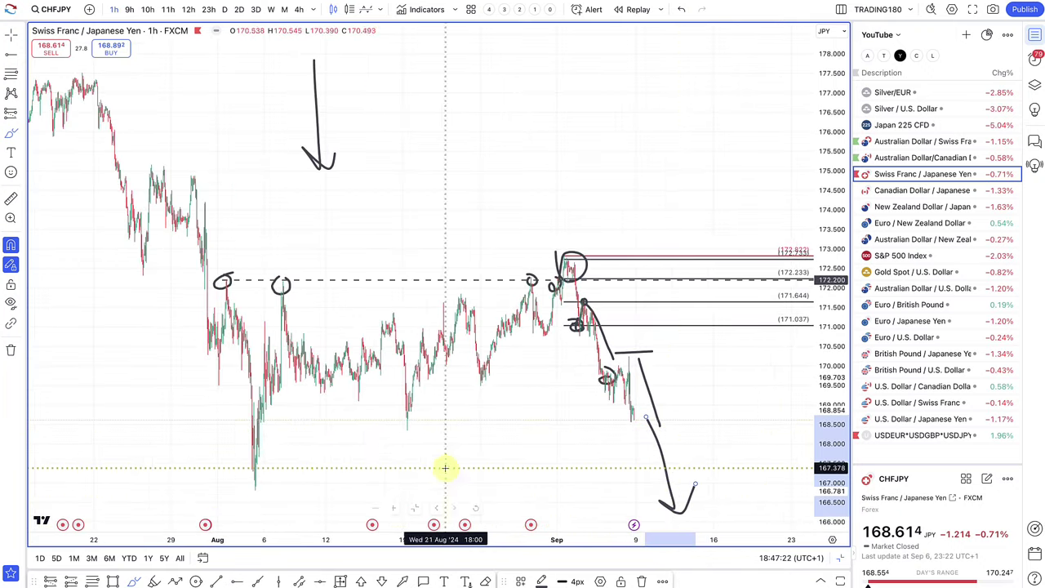
pyautogui.click(737, 486)
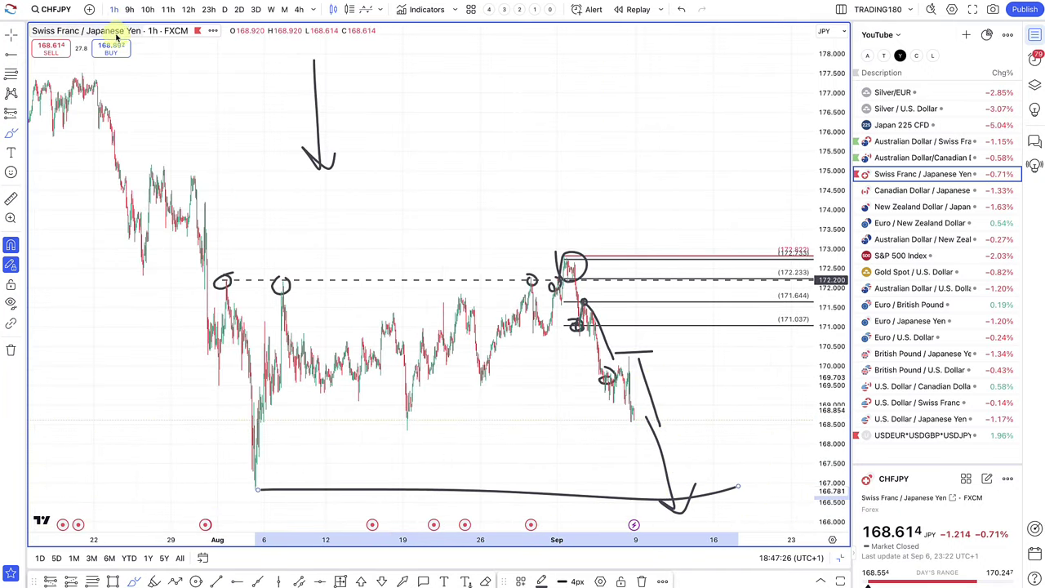
# Open the Australian Dollar/Canadian Dollar chart and circle the price reactions at the 0.90996, 0.90869 and 0.90745 levels
pyautogui.click(916, 158)
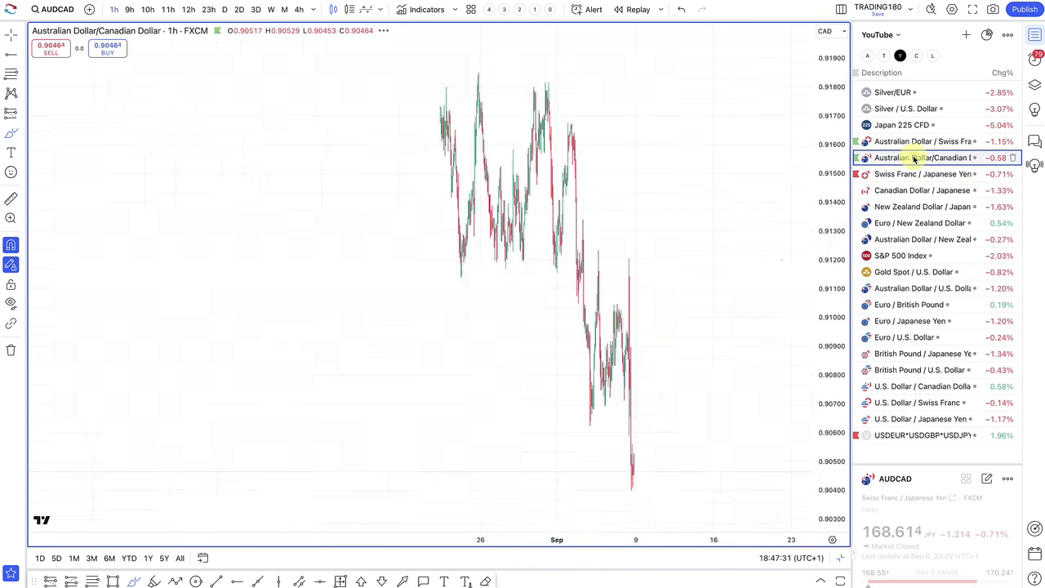
pyautogui.scroll(10, 590, 291)
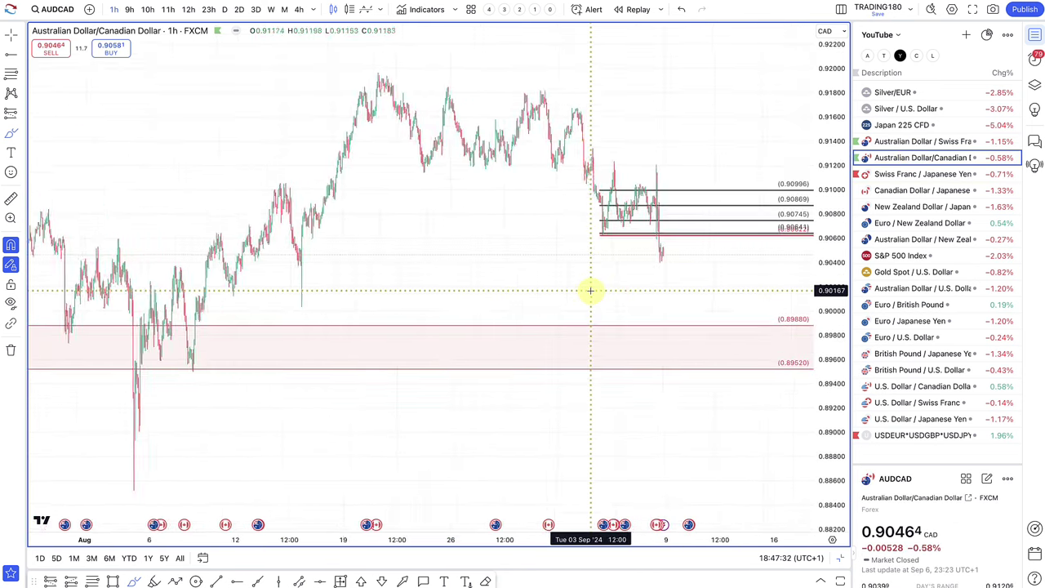
pyautogui.scroll(1, 590, 290)
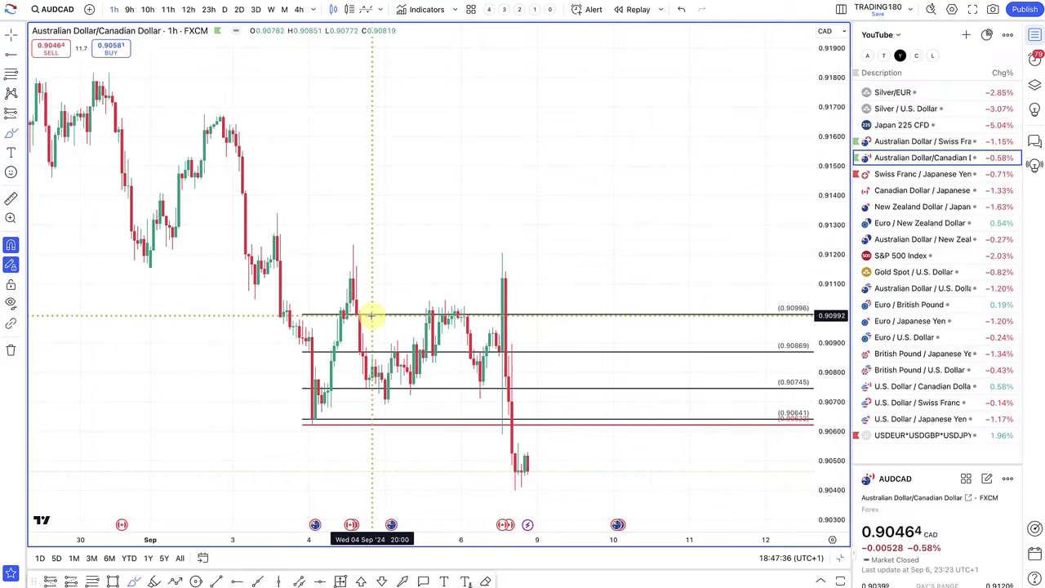
pyautogui.moveTo(351, 305)
pyautogui.mouseDown()
pyautogui.moveTo(410, 317)
pyautogui.moveTo(381, 318)
pyautogui.moveTo(418, 320)
pyautogui.moveTo(414, 312)
pyautogui.mouseUp()
pyautogui.scroll(3, 442, 316)
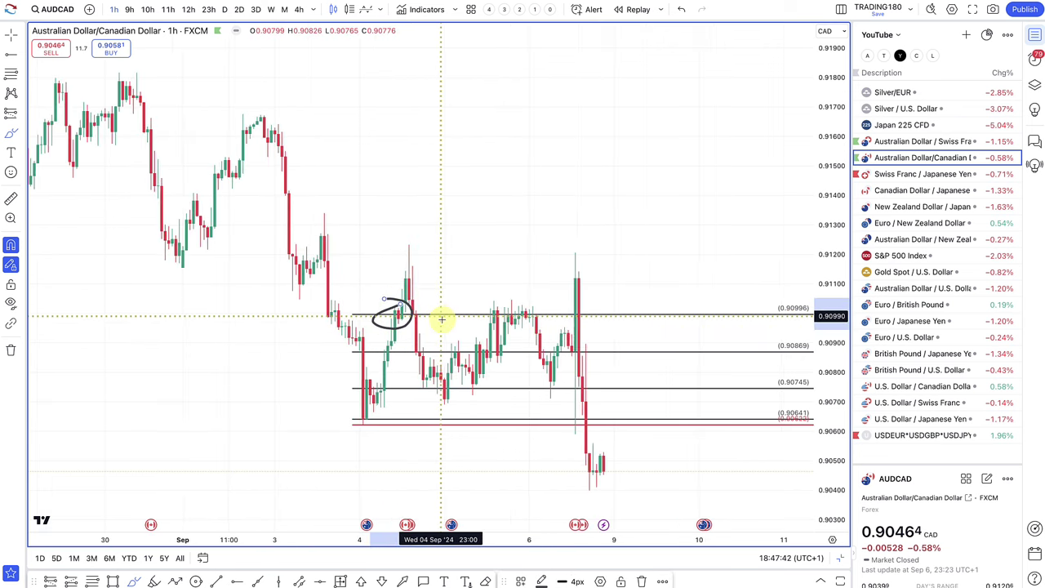
pyautogui.moveTo(412, 340)
pyautogui.mouseDown()
pyautogui.moveTo(385, 345)
pyautogui.moveTo(409, 346)
pyautogui.mouseUp()
pyautogui.moveTo(444, 381); pyautogui.dragTo(433, 384)
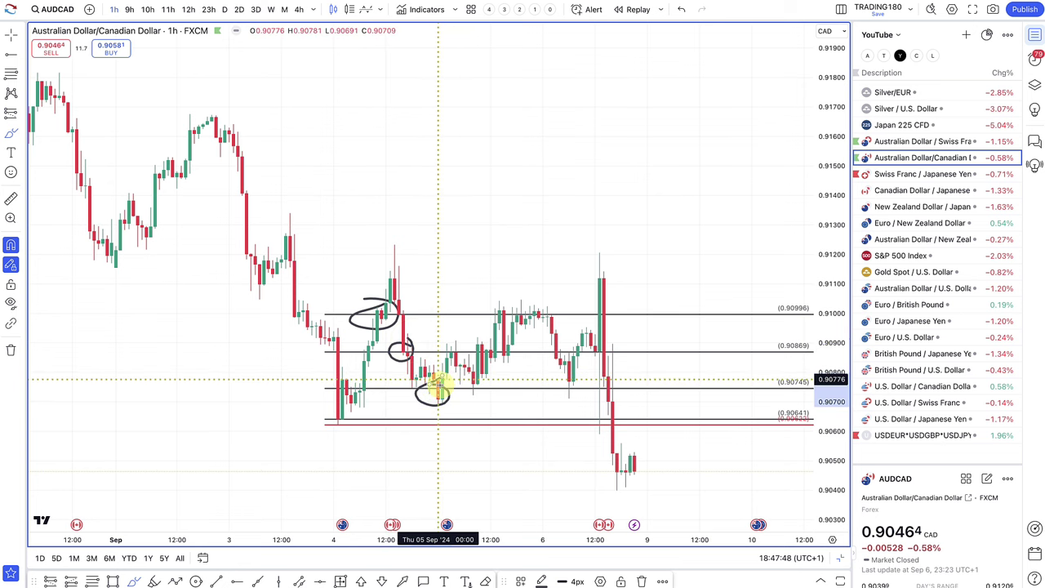
# Brush the rise from 0.90745 to a circled high above 0.90996, then trace the drop from the 6 September spike to about 0.90400 and circle the spike
pyautogui.moveTo(441, 394); pyautogui.dragTo(535, 298)
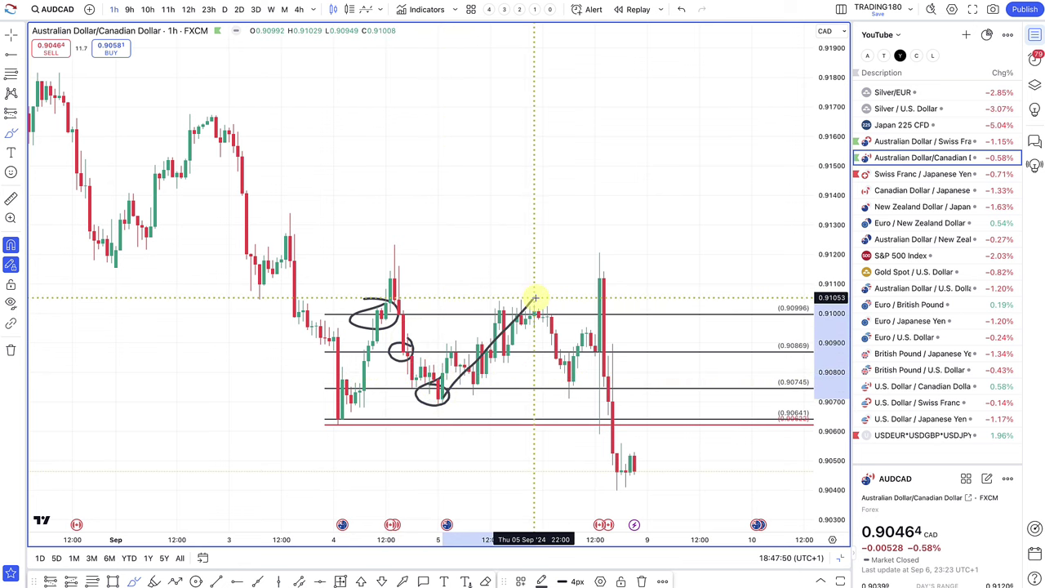
pyautogui.moveTo(547, 306)
pyautogui.mouseDown()
pyautogui.moveTo(512, 294)
pyautogui.moveTo(532, 327)
pyautogui.moveTo(524, 331)
pyautogui.mouseUp()
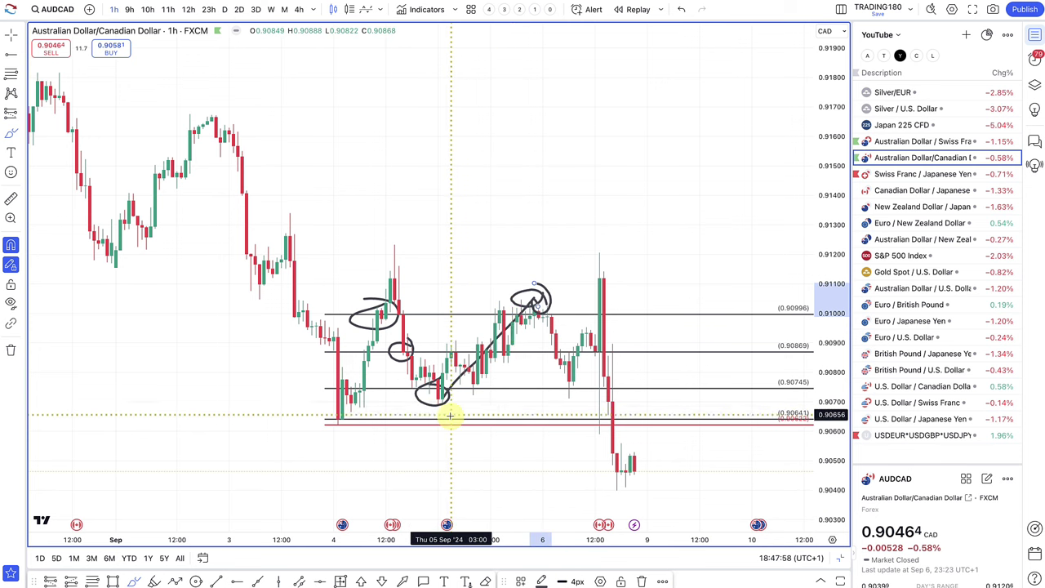
pyautogui.moveTo(604, 269)
pyautogui.mouseDown()
pyautogui.moveTo(646, 433)
pyautogui.moveTo(649, 490)
pyautogui.mouseUp()
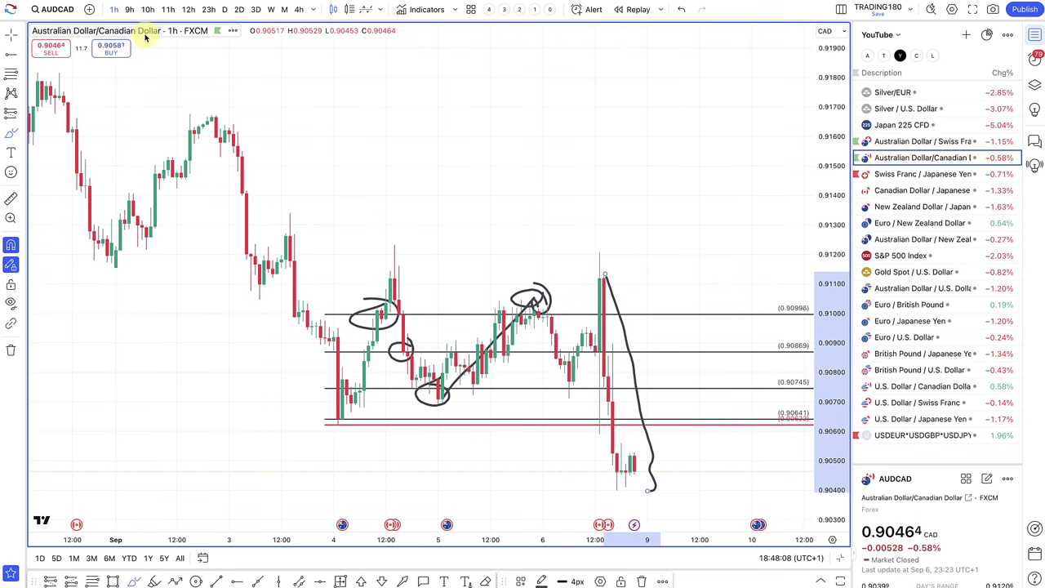
pyautogui.moveTo(331, 137); pyautogui.dragTo(464, 196)
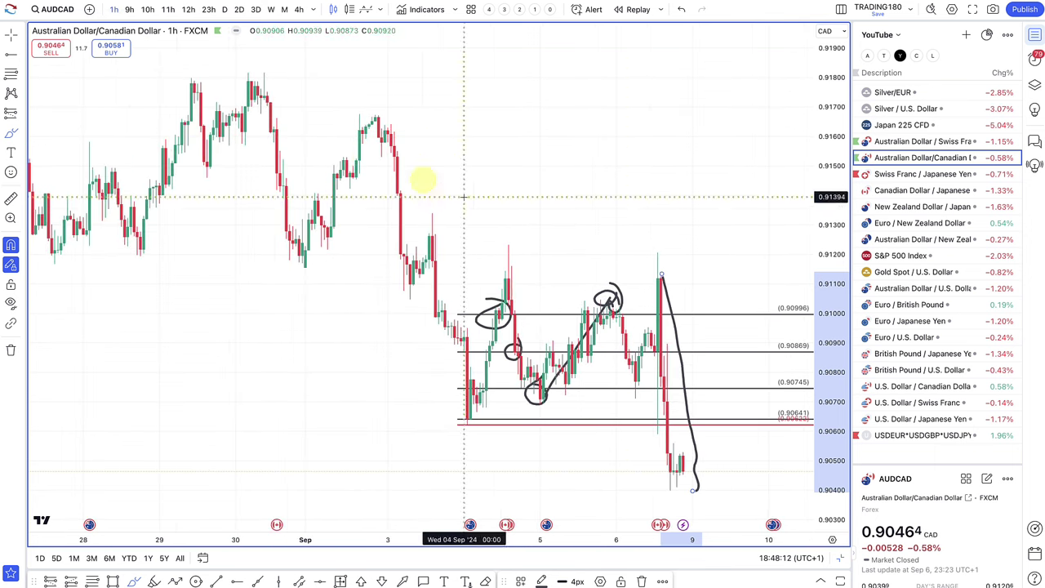
pyautogui.moveTo(668, 259)
pyautogui.mouseDown()
pyautogui.moveTo(677, 273)
pyautogui.moveTo(658, 239)
pyautogui.mouseUp()
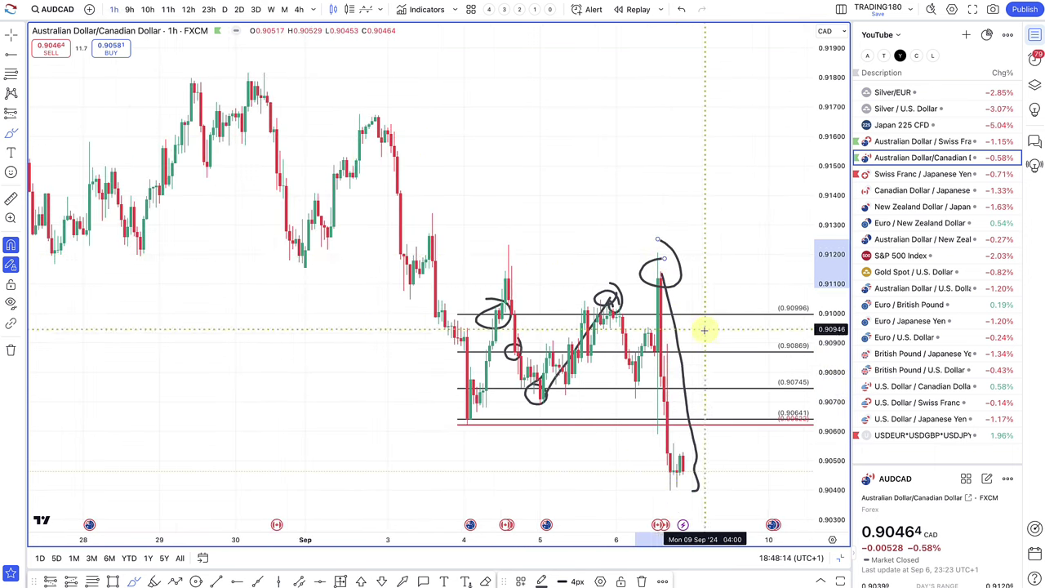
# Circle the latest Australian Dollar/Canadian Dollar lows around 0.90500 and brush an up arrow from them to about 0.91850
pyautogui.moveTo(675, 436)
pyautogui.mouseDown()
pyautogui.moveTo(693, 481)
pyautogui.moveTo(639, 474)
pyautogui.mouseUp()
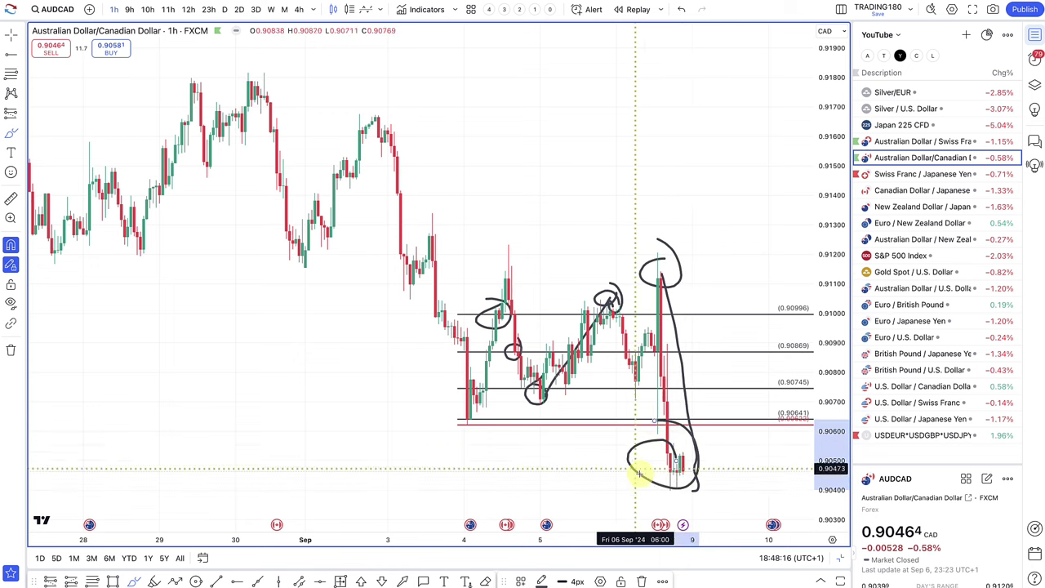
pyautogui.scroll(-4, 675, 458)
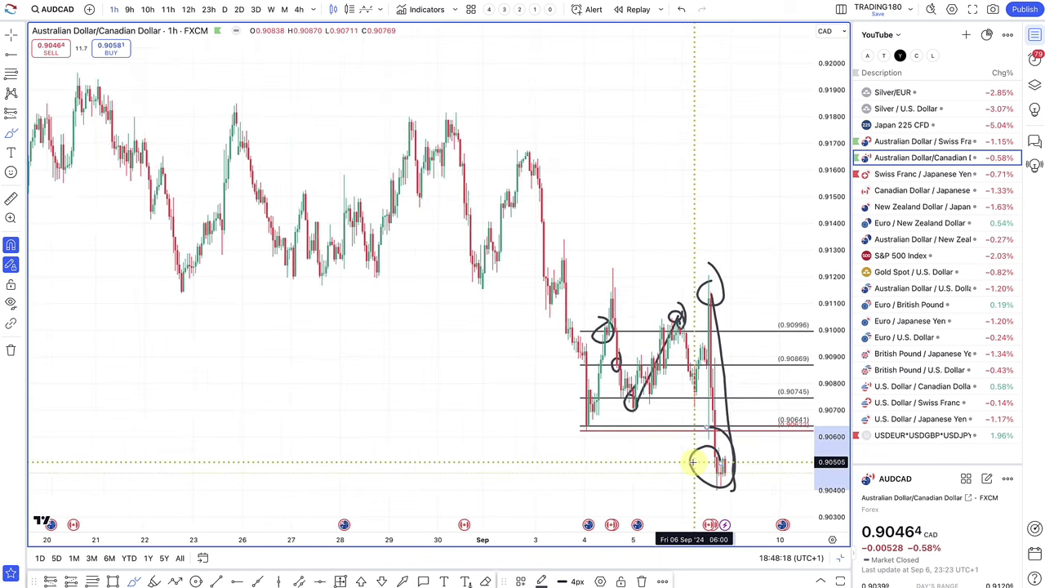
pyautogui.scroll(-3, 693, 463)
pyautogui.scroll(-1, 642, 438)
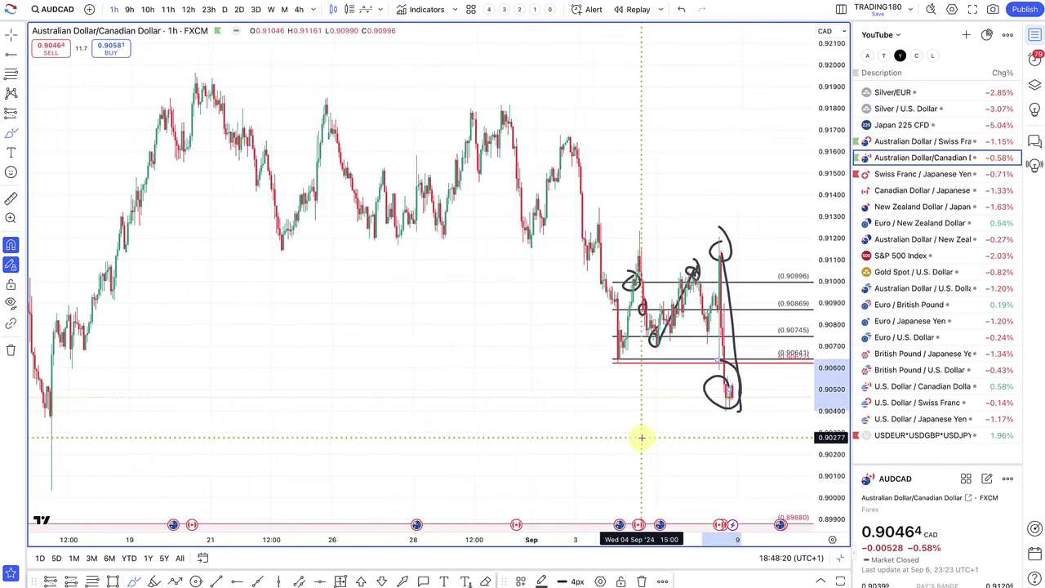
pyautogui.scroll(-1, 708, 409)
pyautogui.moveTo(709, 411)
pyautogui.mouseDown()
pyautogui.moveTo(760, 187)
pyautogui.moveTo(769, 95)
pyautogui.mouseUp()
pyautogui.scroll(-6, 768, 196)
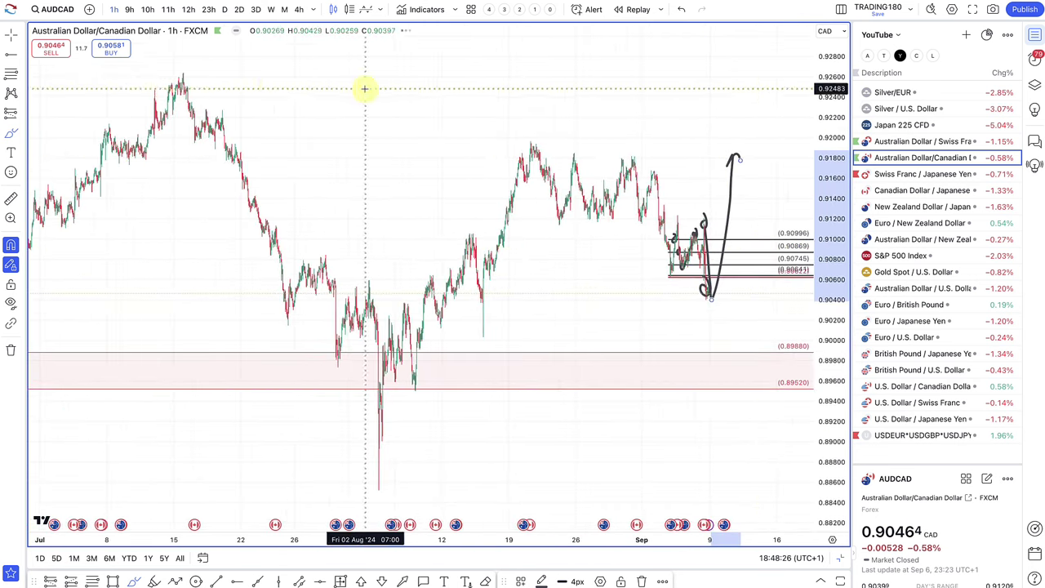
pyautogui.moveTo(210, 66)
pyautogui.mouseDown()
pyautogui.moveTo(215, 87)
pyautogui.moveTo(190, 62)
pyautogui.mouseUp()
pyautogui.scroll(6, 404, 147)
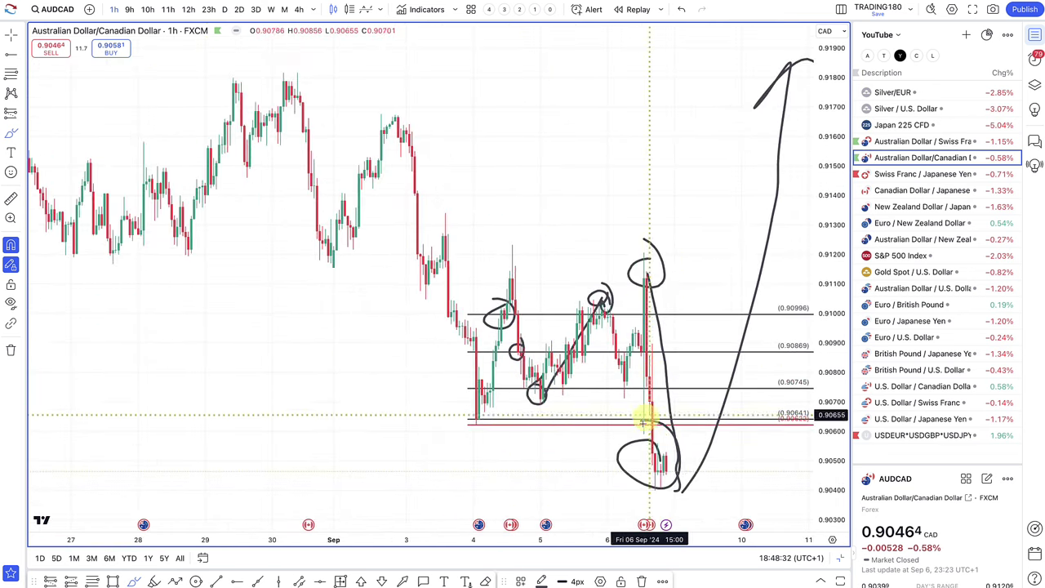
# Open the Australian Dollar/Swiss Franc chart and brush a question mark above the last candles, between about 0.57500 and 0.57200
pyautogui.click(923, 143)
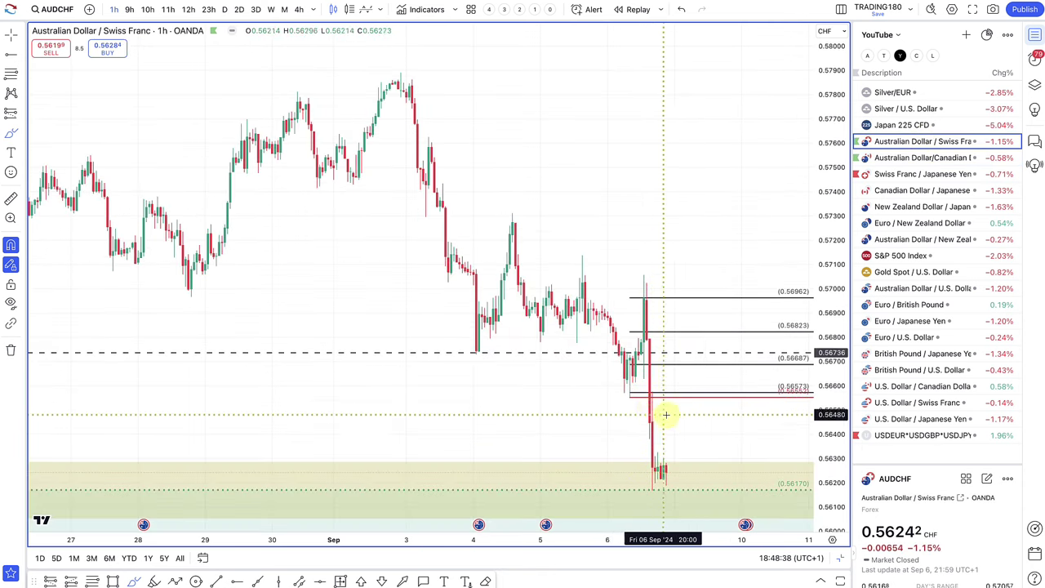
pyautogui.hscroll(-3, 649, 331)
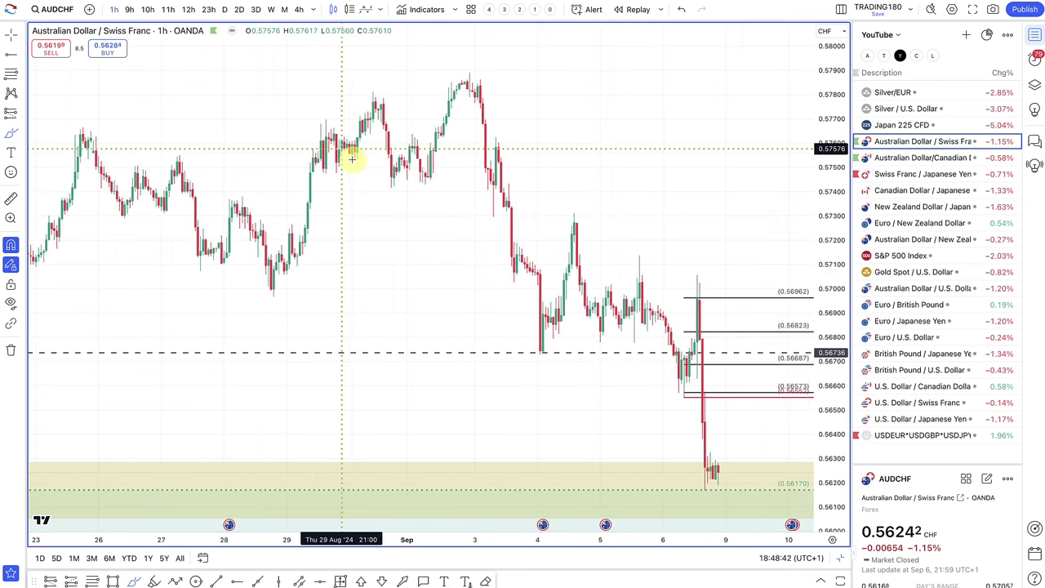
pyautogui.scroll(-3, 714, 382)
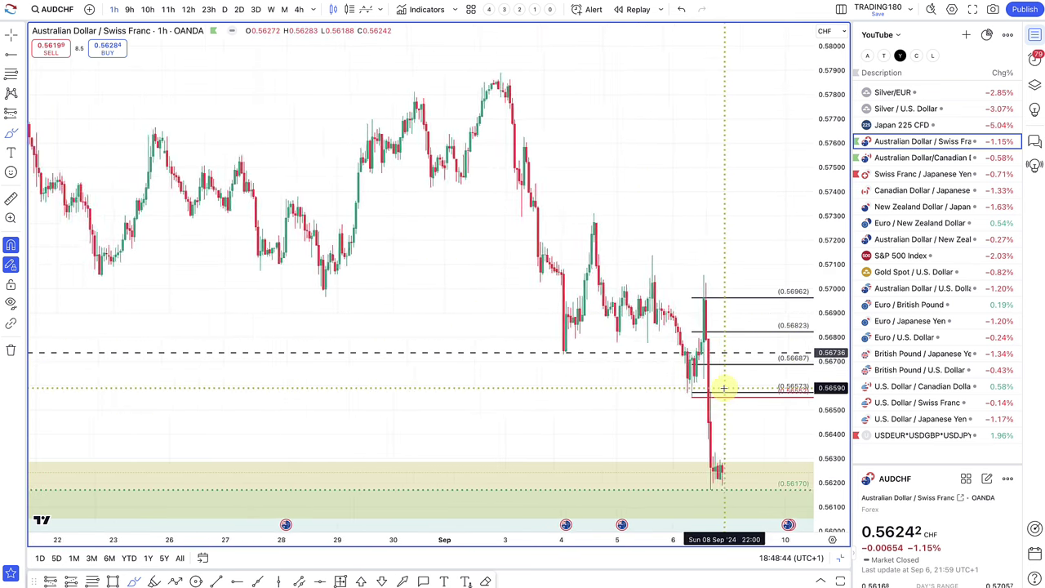
pyautogui.moveTo(724, 179)
pyautogui.mouseDown()
pyautogui.moveTo(774, 174)
pyautogui.moveTo(742, 210)
pyautogui.mouseUp()
pyautogui.click(742, 234)
pyautogui.scroll(-1, 738, 275)
pyautogui.scroll(-3, 737, 276)
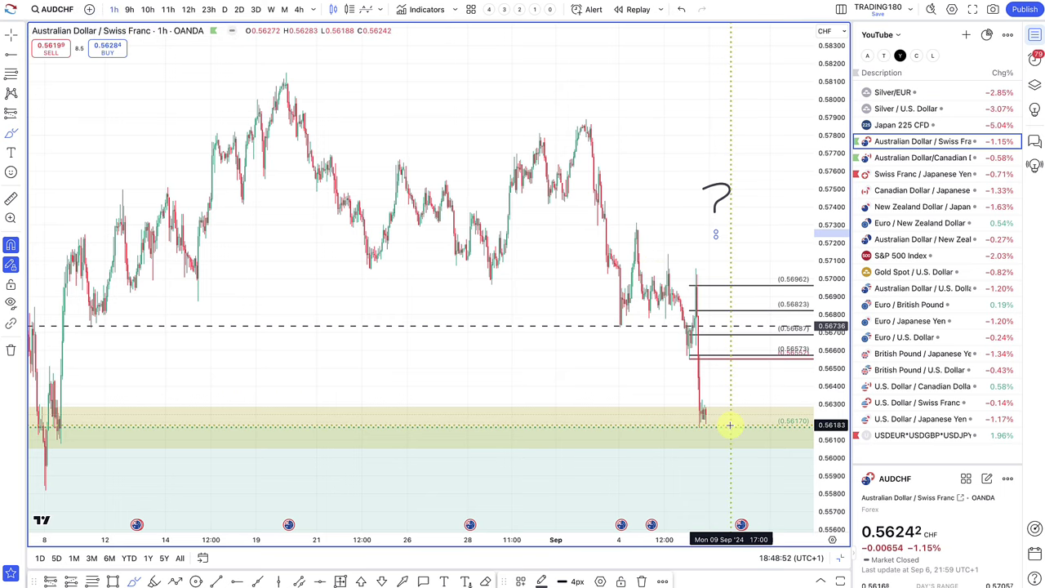
# Circle the latest price action at the 0.56170 level and brush a zigzag up arrow from it to about 0.58200
pyautogui.scroll(-3, 736, 423)
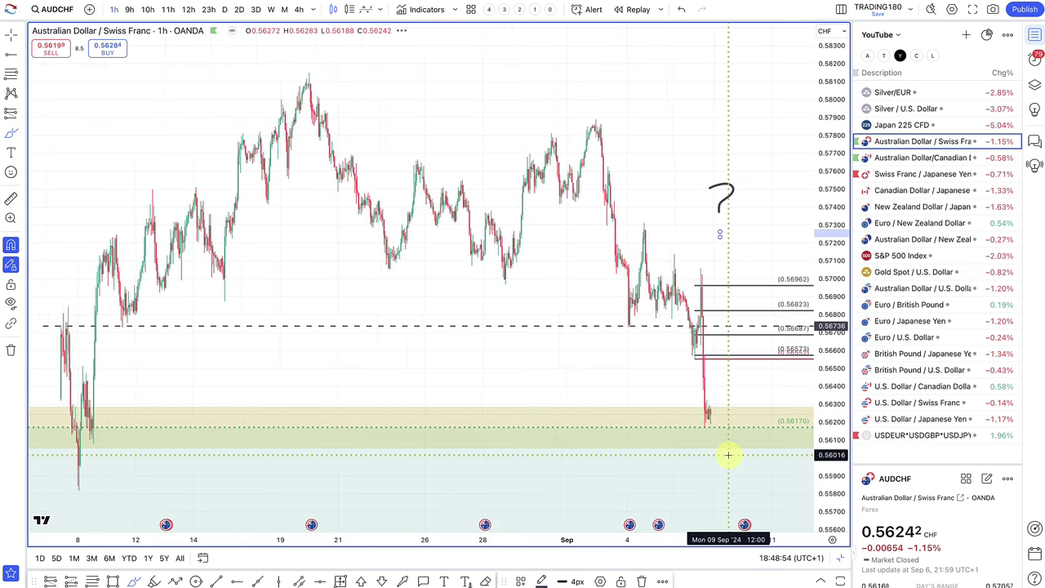
pyautogui.moveTo(716, 242); pyautogui.dragTo(726, 239)
pyautogui.scroll(5, 727, 269)
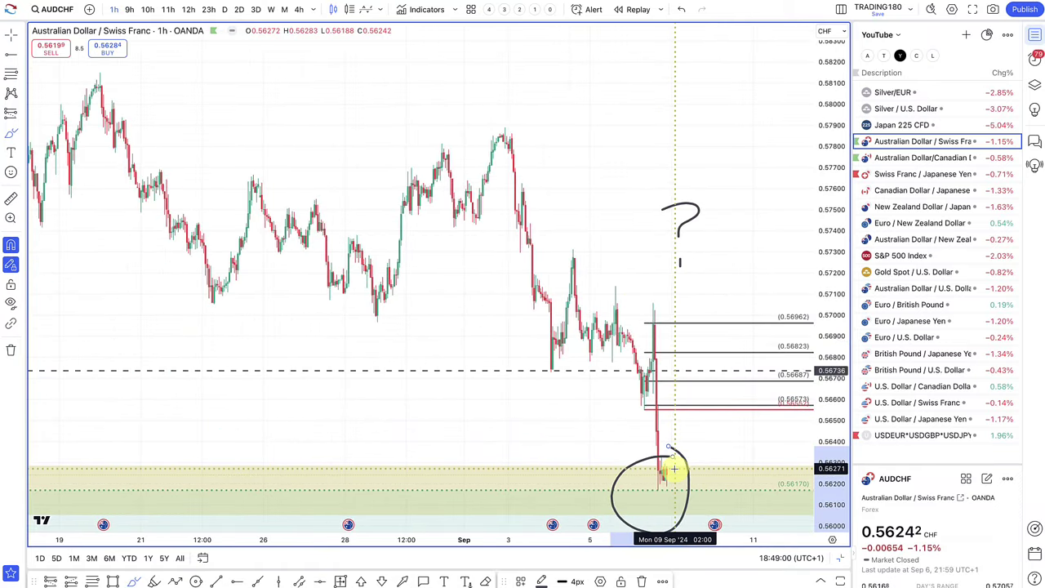
pyautogui.moveTo(672, 450)
pyautogui.mouseDown()
pyautogui.moveTo(716, 352)
pyautogui.moveTo(745, 58)
pyautogui.mouseUp()
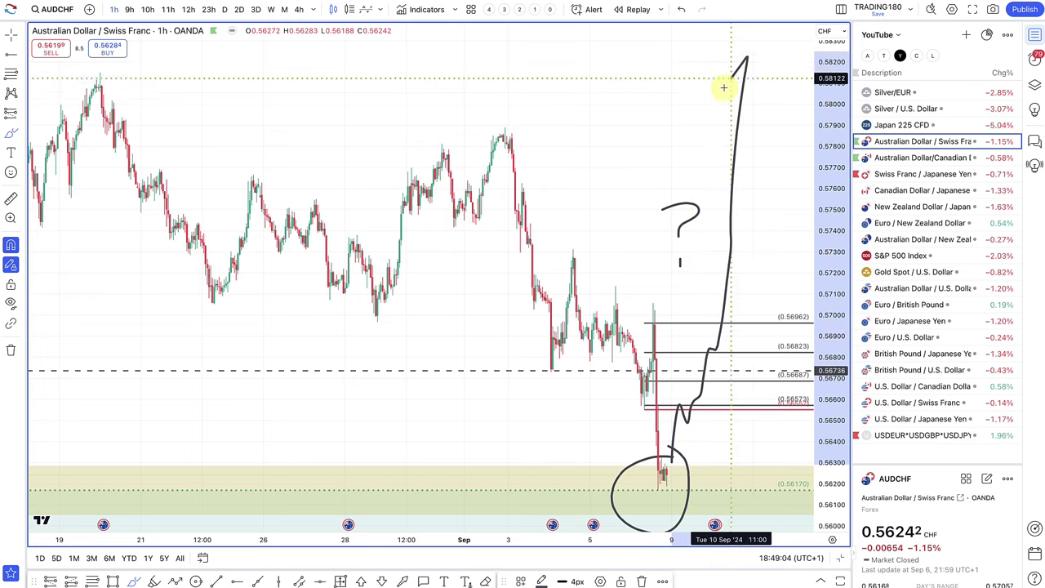
pyautogui.scroll(-5, 706, 204)
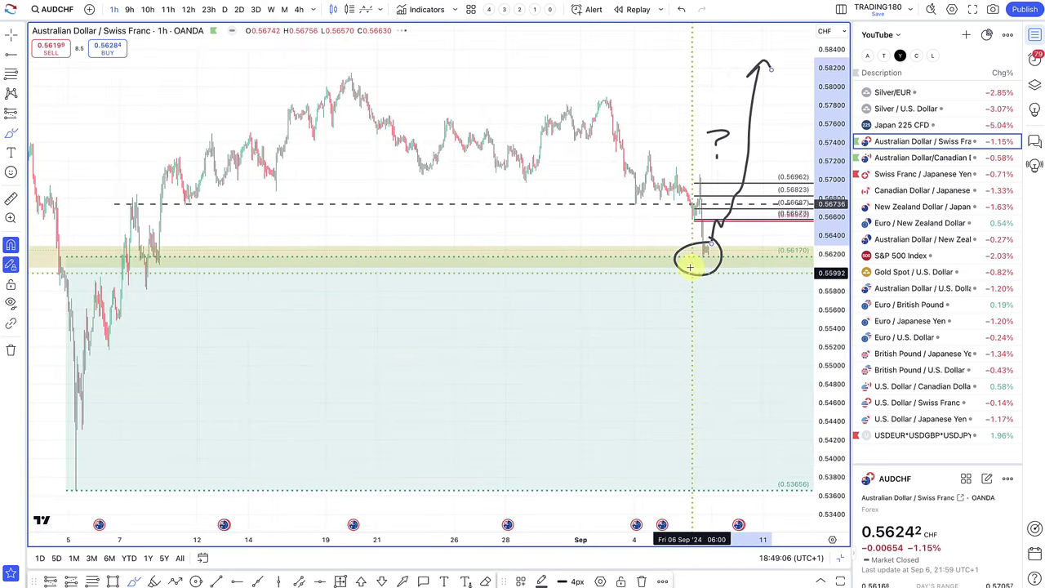
# Mark the 6 September reaction at 0.56962 and brush the drop from it down to the 0.56170 level
pyautogui.scroll(8, 716, 306)
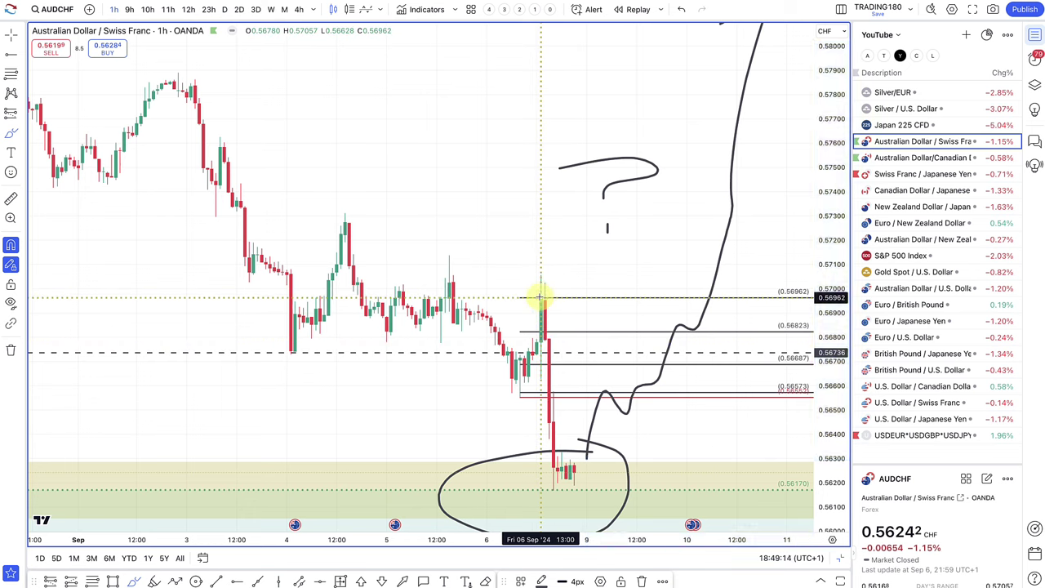
pyautogui.moveTo(542, 296)
pyautogui.mouseDown()
pyautogui.moveTo(539, 285)
pyautogui.moveTo(563, 487)
pyautogui.mouseUp()
pyautogui.scroll(-4, 579, 483)
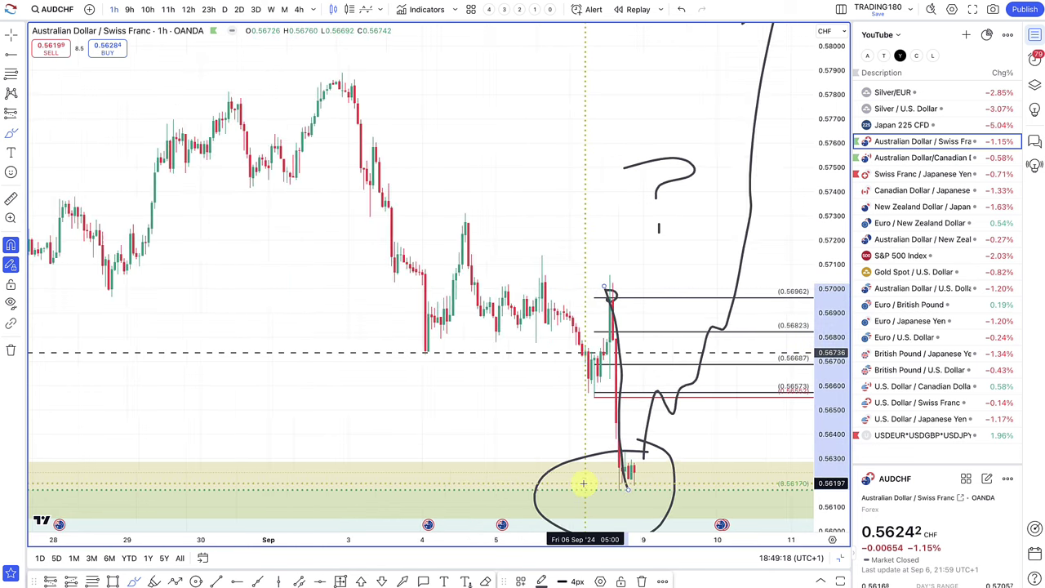
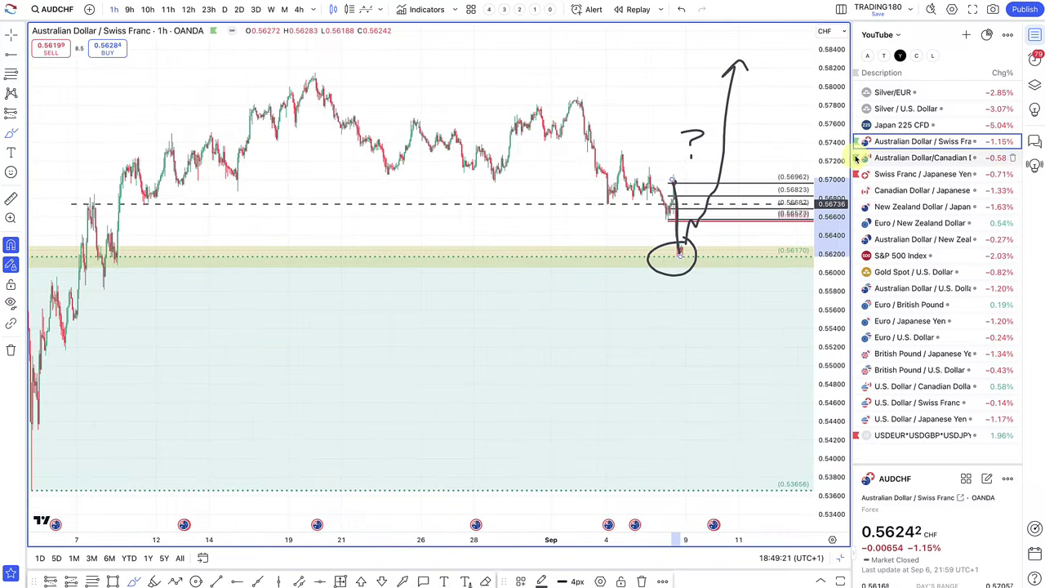
# Open the Japan 225 CFD hourly chart, inspect the short trade at the 38,030–39,280 zone, and switch to the daily timeframe
pyautogui.click(919, 129)
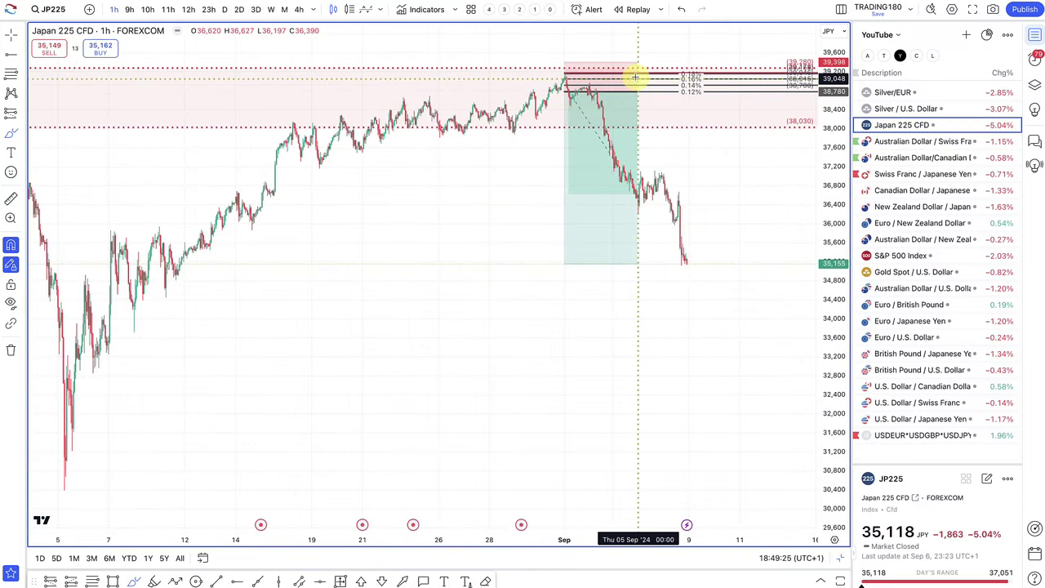
pyautogui.scroll(3, 629, 112)
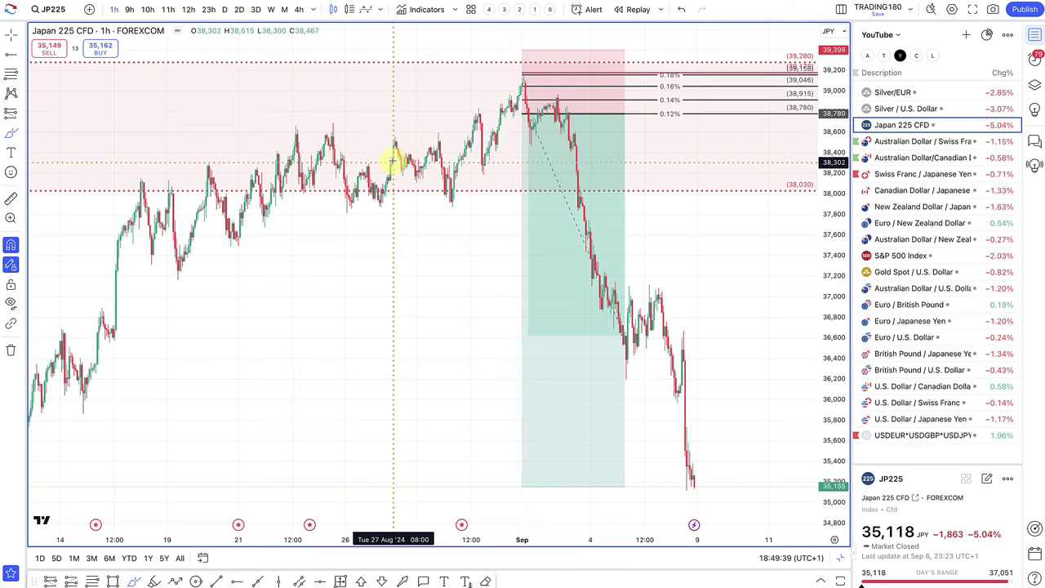
pyautogui.scroll(-3, 393, 161)
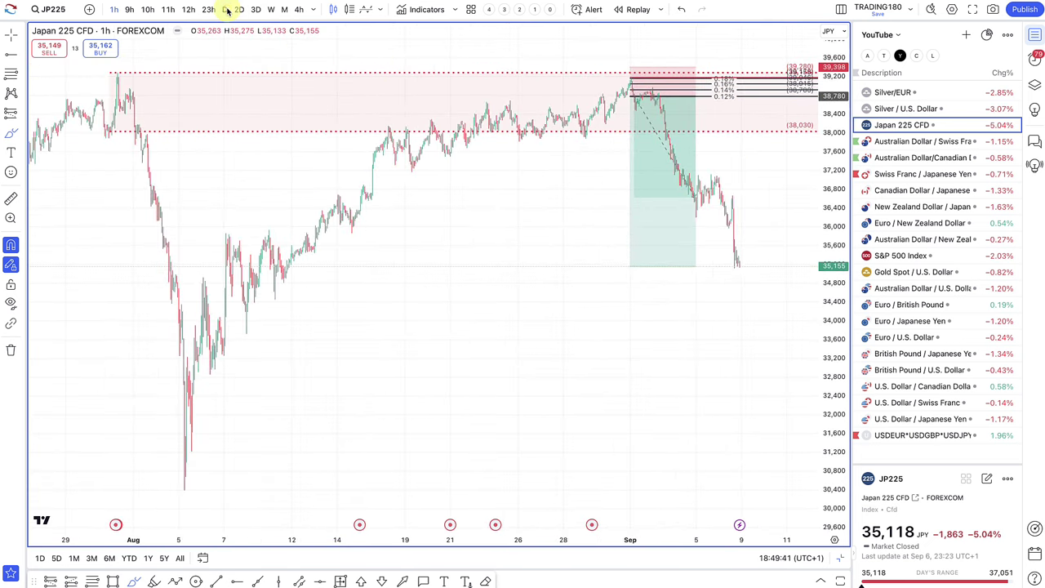
pyautogui.click(227, 9)
pyautogui.scroll(6, 435, 131)
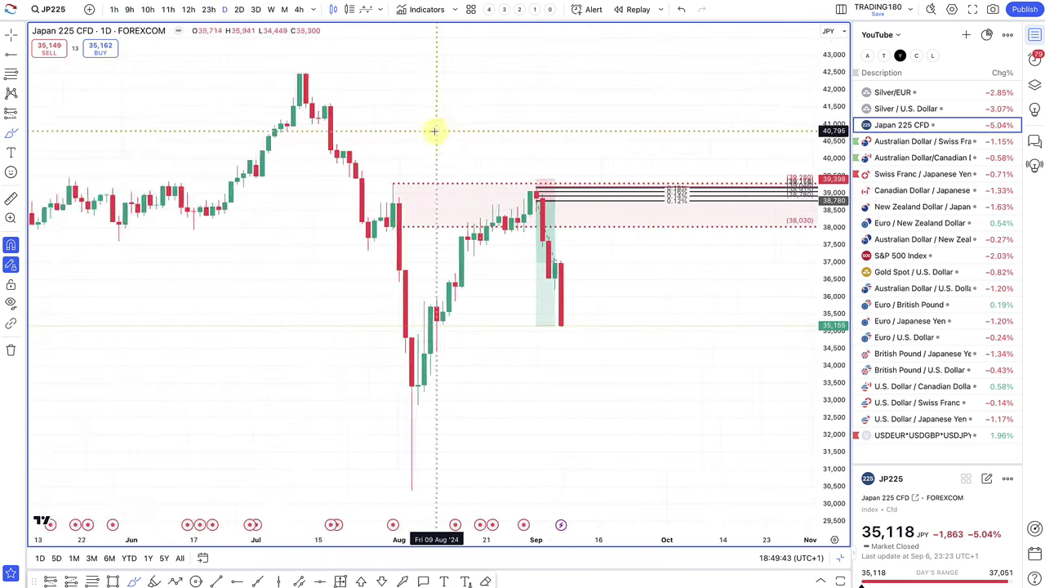
pyautogui.scroll(1, 434, 130)
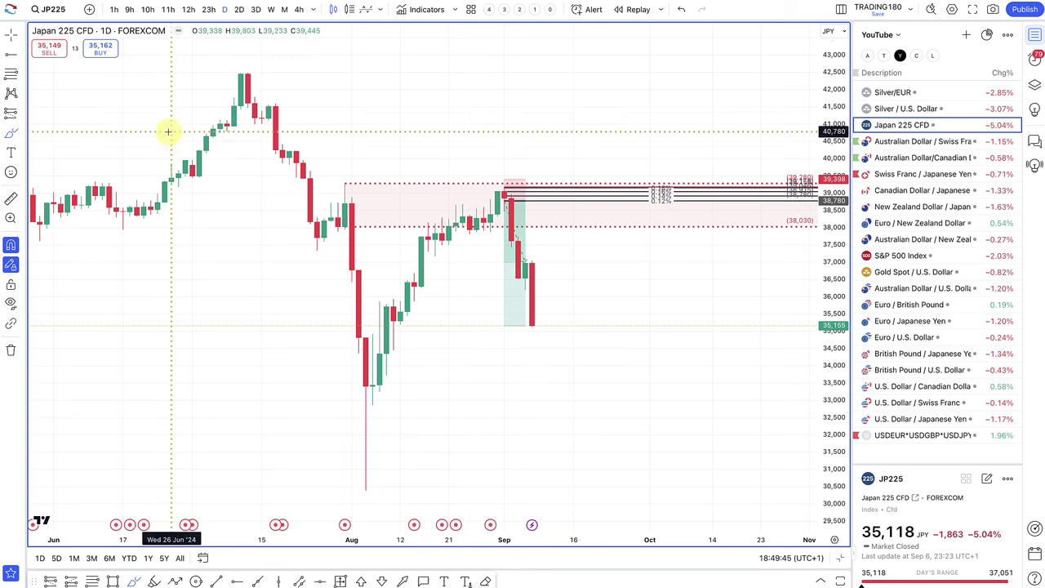
# Brush an up arrow above the early September high, from about 40,500 to about 42,300
pyautogui.click(12, 134)
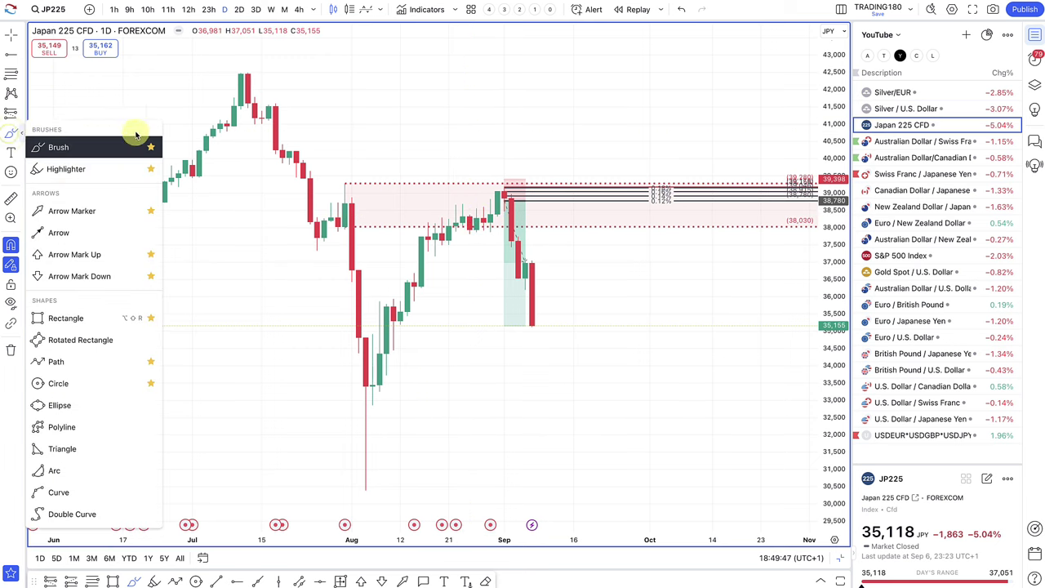
pyautogui.click(79, 147)
pyautogui.moveTo(511, 144)
pyautogui.mouseDown()
pyautogui.moveTo(576, 82)
pyautogui.moveTo(580, 96)
pyautogui.mouseUp()
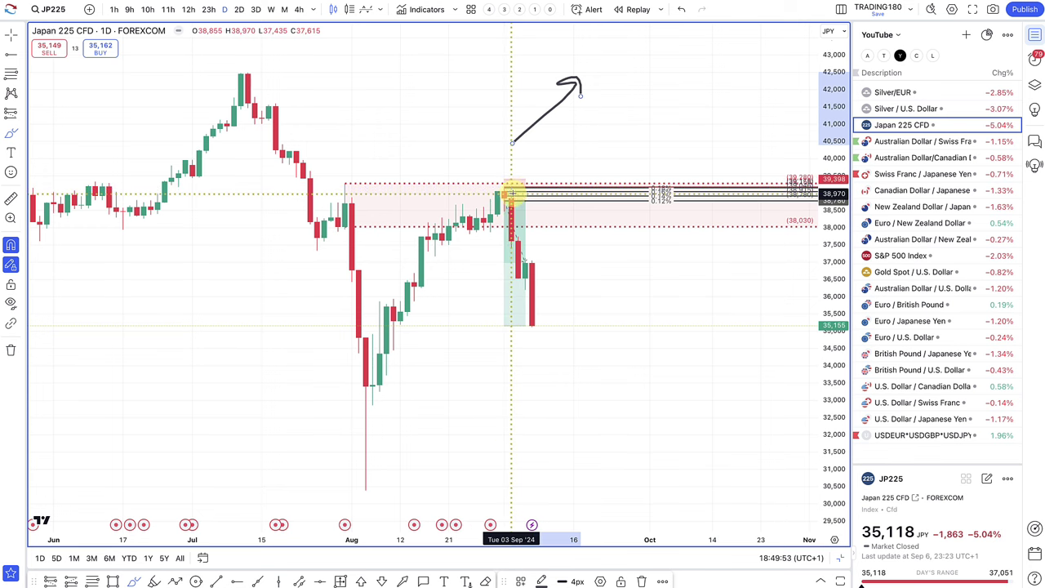
pyautogui.scroll(4, 635, 247)
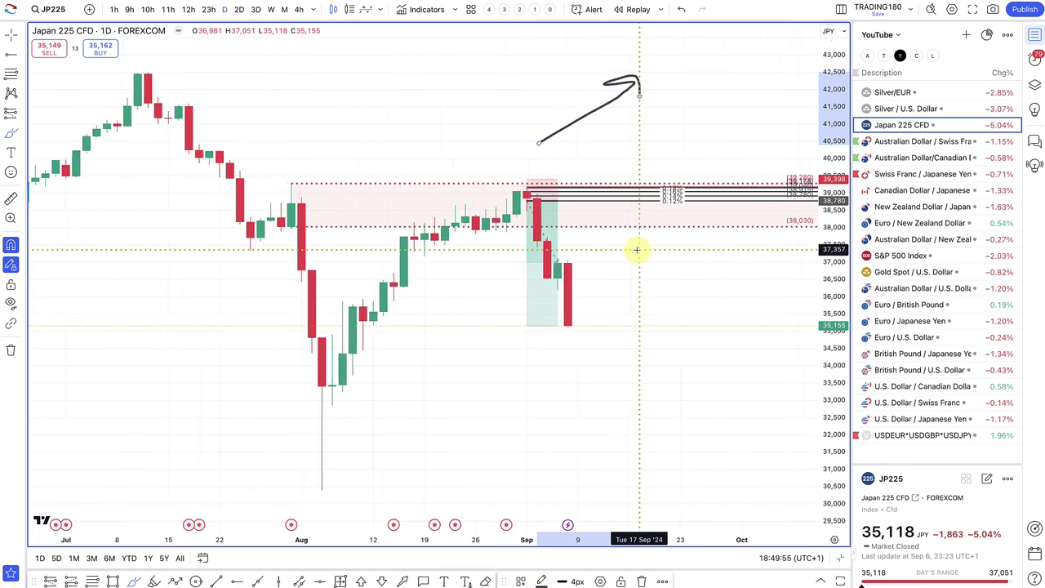
pyautogui.scroll(1, 638, 249)
# Return to the hourly timeframe and circle the price reactions at 38,780 and 38,915, plus the 0.12% and 0.14% level labels
pyautogui.click(116, 10)
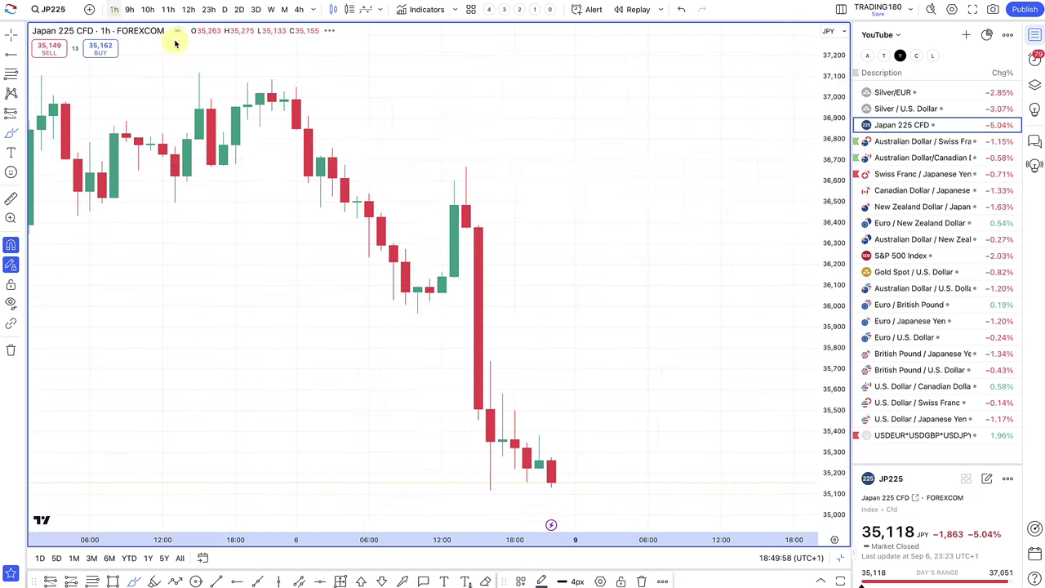
pyautogui.scroll(3, 436, 164)
pyautogui.scroll(4, 436, 164)
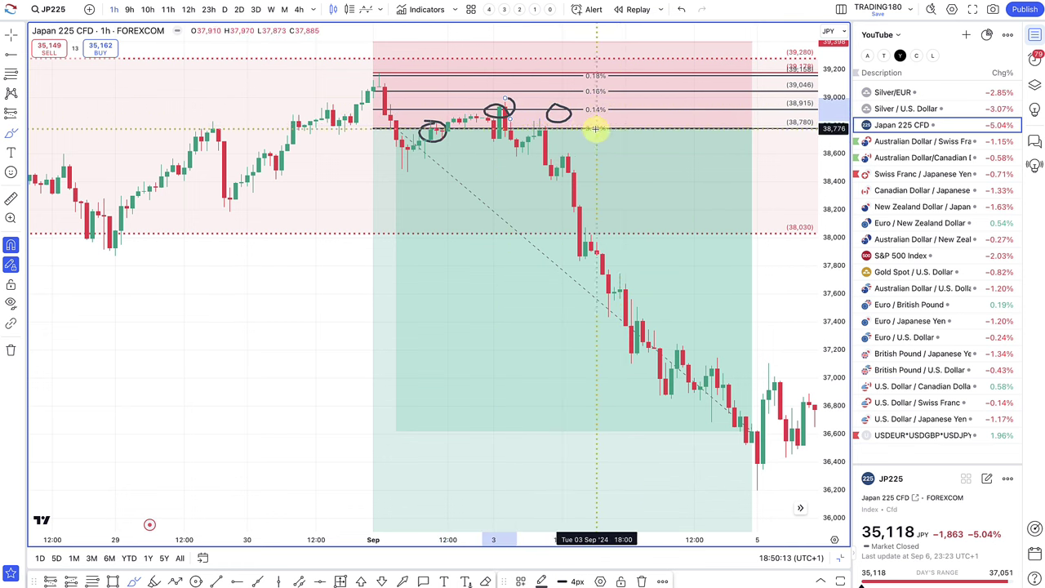
pyautogui.moveTo(611, 123); pyautogui.dragTo(599, 121)
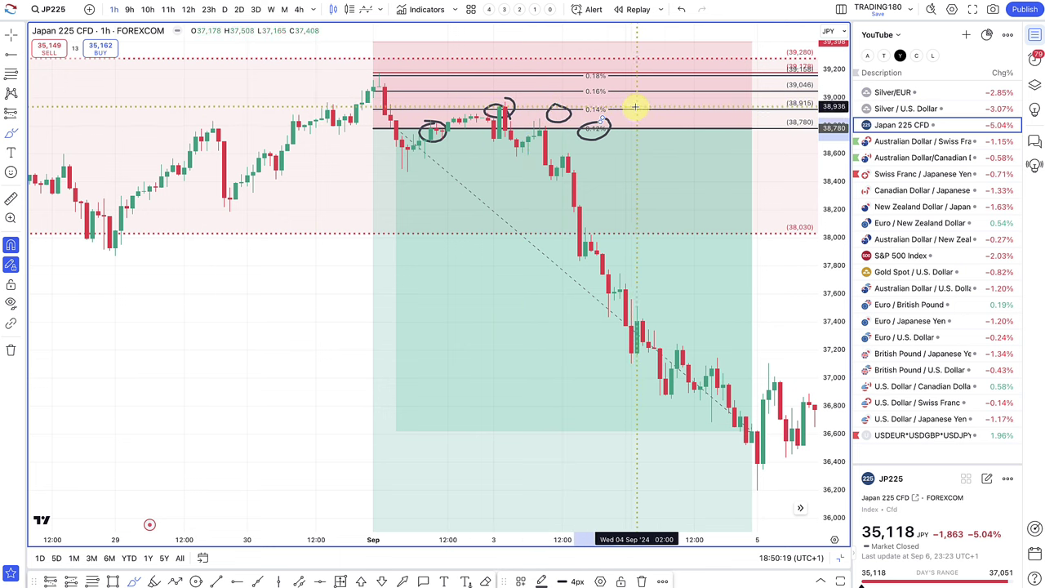
pyautogui.scroll(-2, 576, 203)
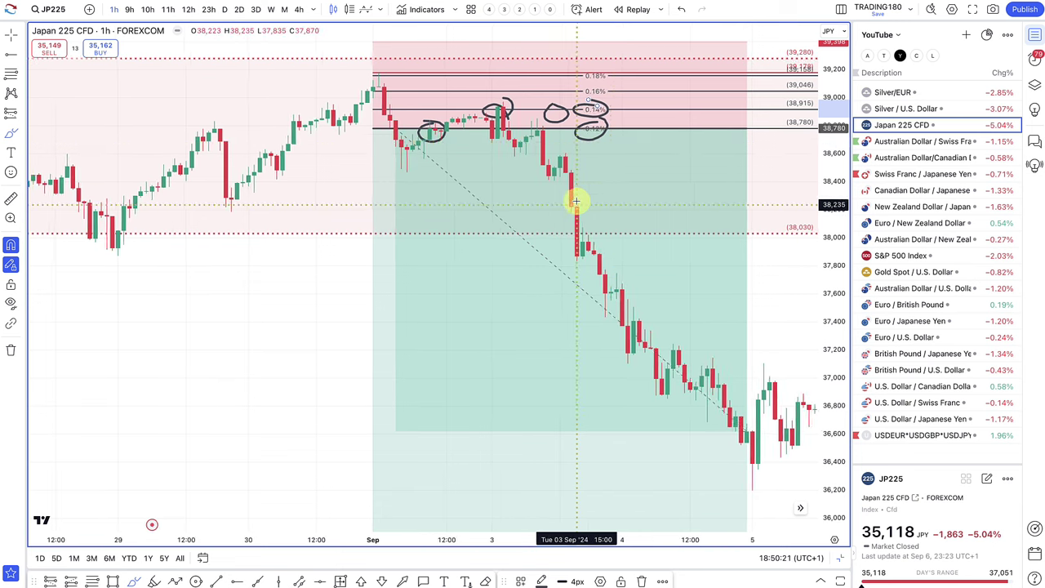
pyautogui.hscroll(3, 606, 124)
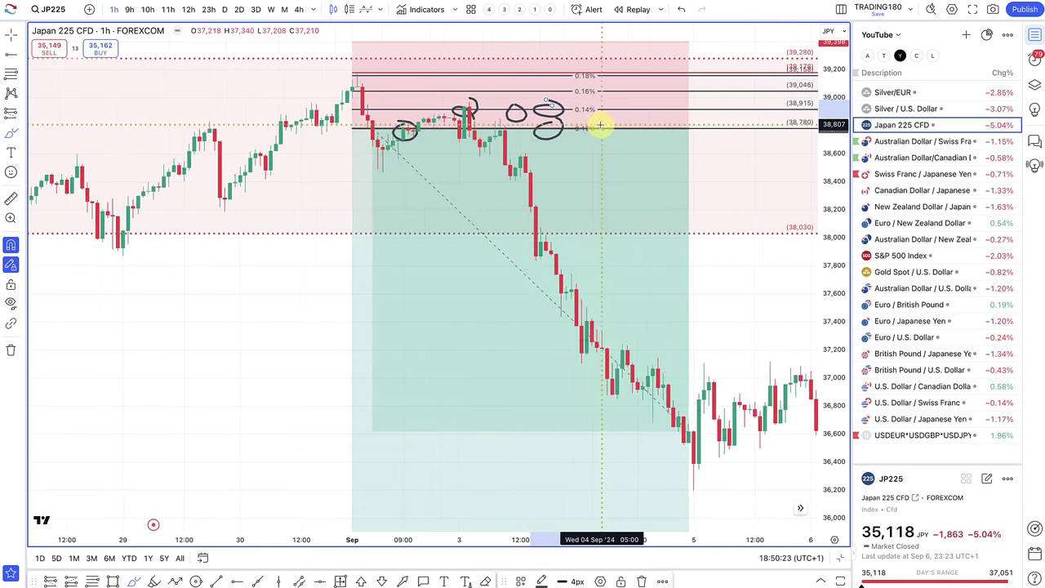
# Set the short position's target to 35,176 and extend its end to 9 September 16:00
pyautogui.scroll(-3, 533, 196)
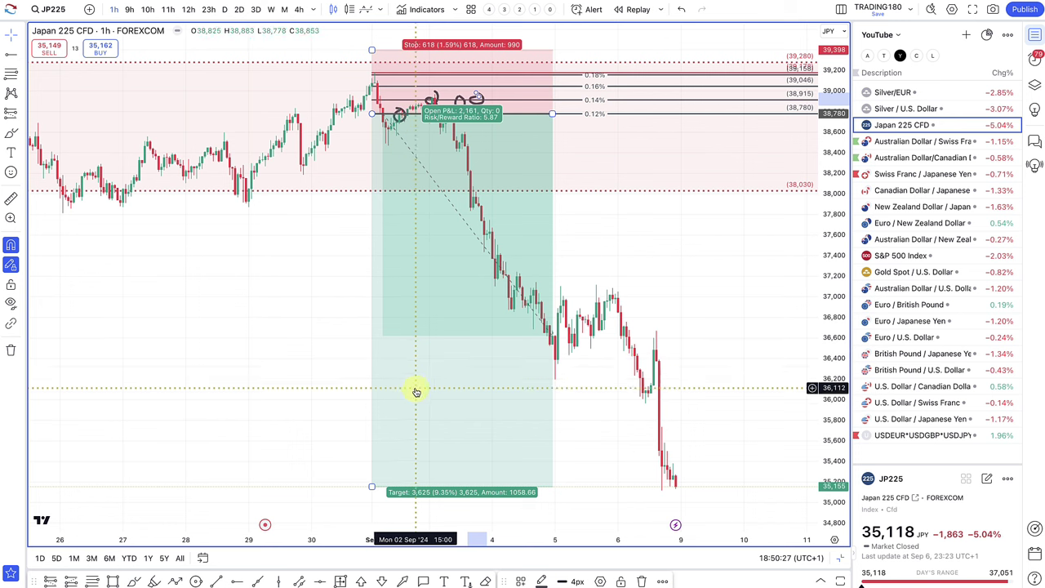
pyautogui.moveTo(372, 488); pyautogui.dragTo(485, 485)
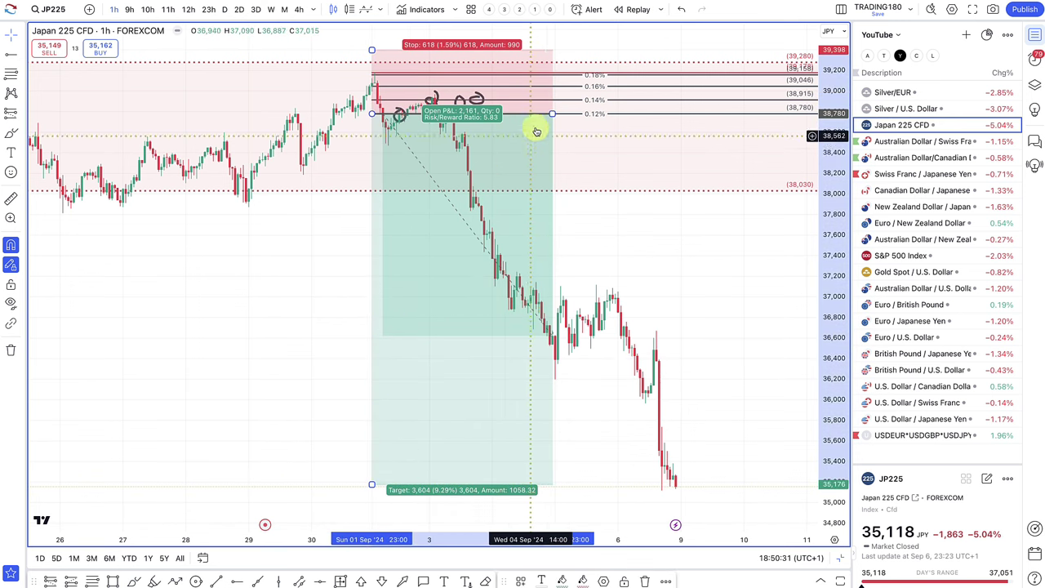
pyautogui.moveTo(554, 112); pyautogui.dragTo(726, 113)
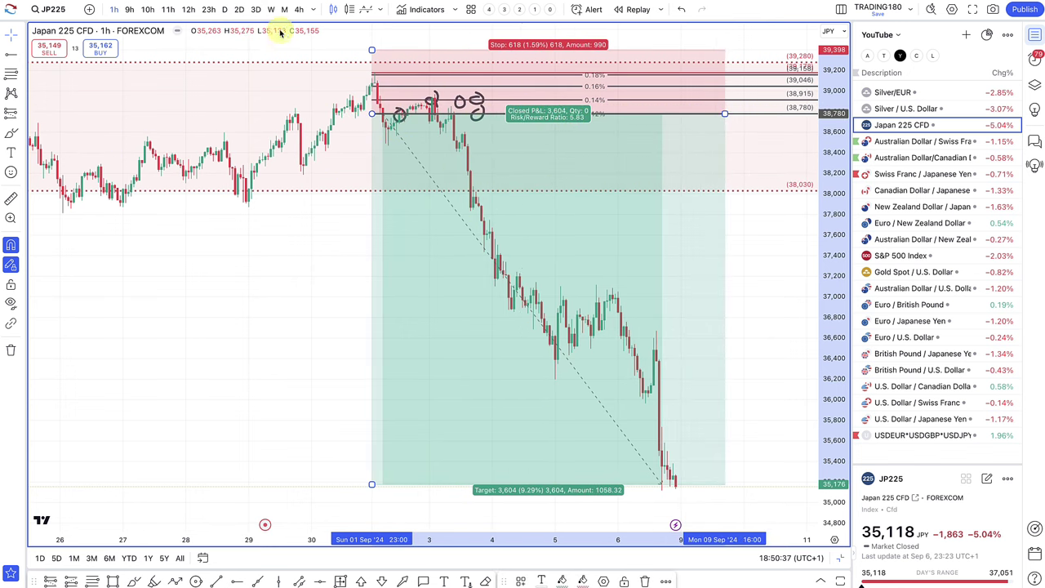
# On the daily timeframe, move the short position to 9–10 September with entry at 37,318 and set its stop to 37,319
pyautogui.click(225, 10)
pyautogui.scroll(5, 569, 224)
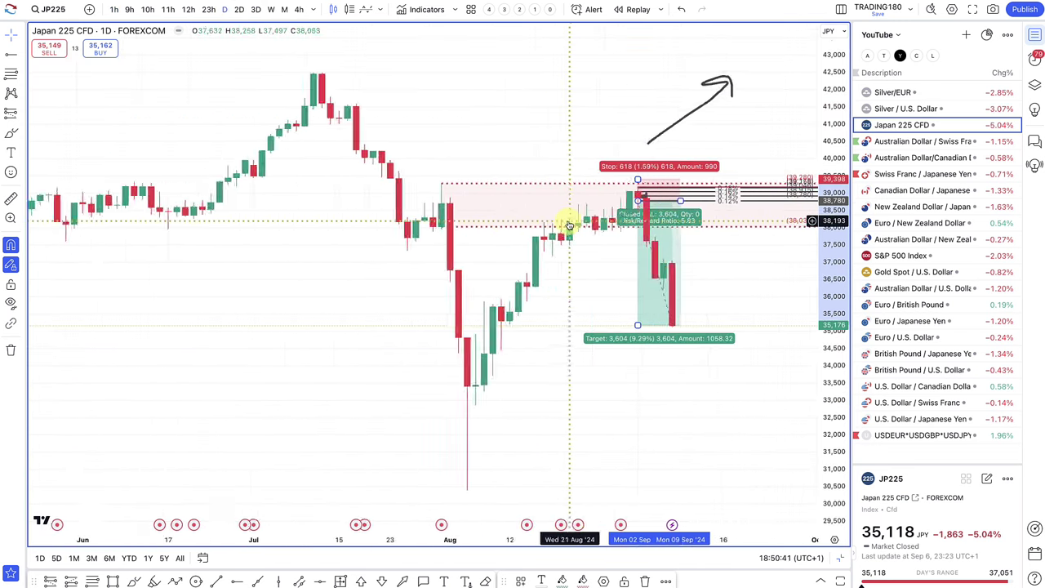
pyautogui.scroll(5, 569, 224)
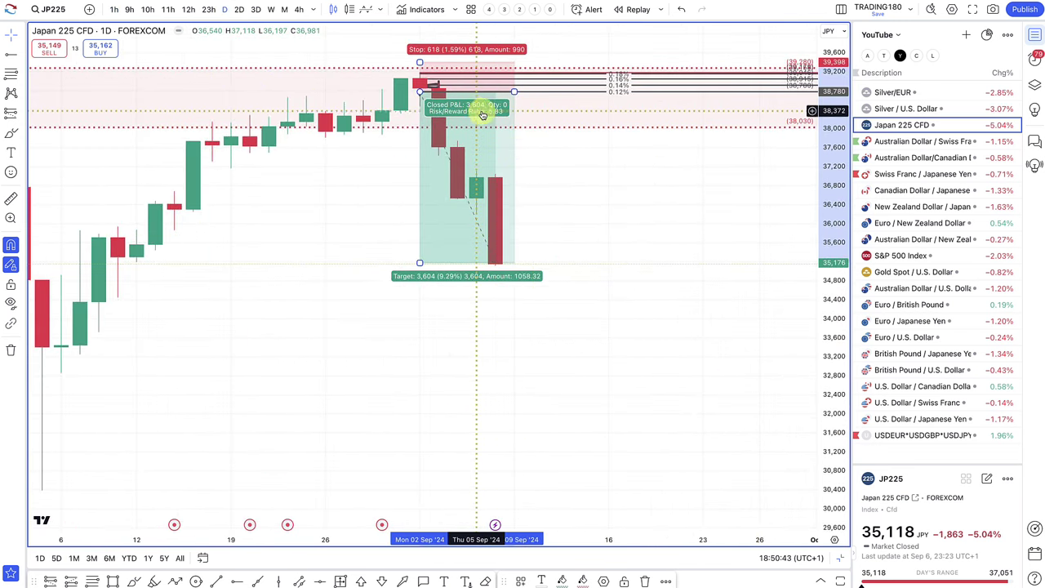
pyautogui.moveTo(422, 94); pyautogui.dragTo(541, 164)
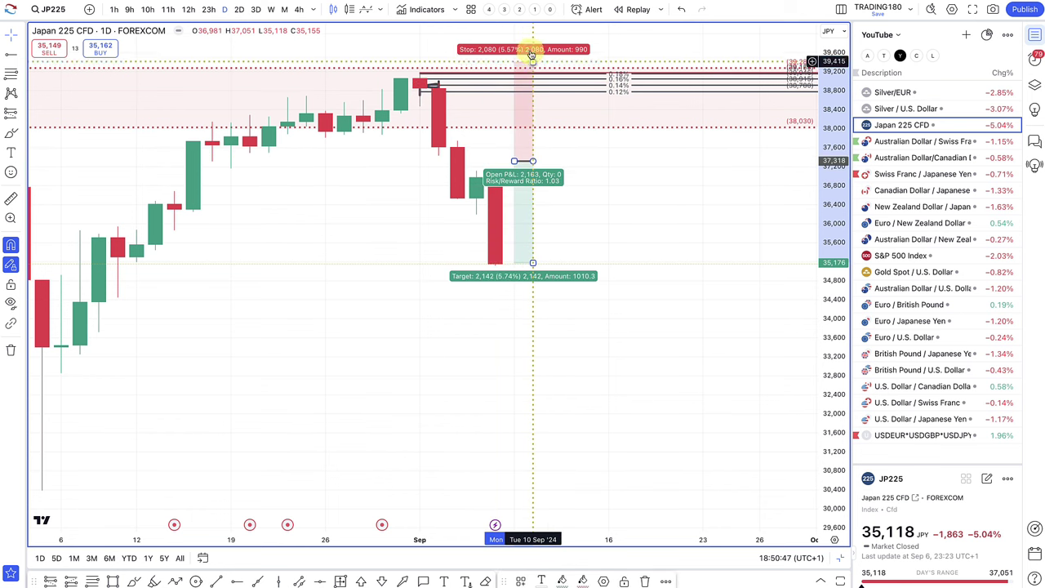
pyautogui.moveTo(533, 62); pyautogui.dragTo(530, 164)
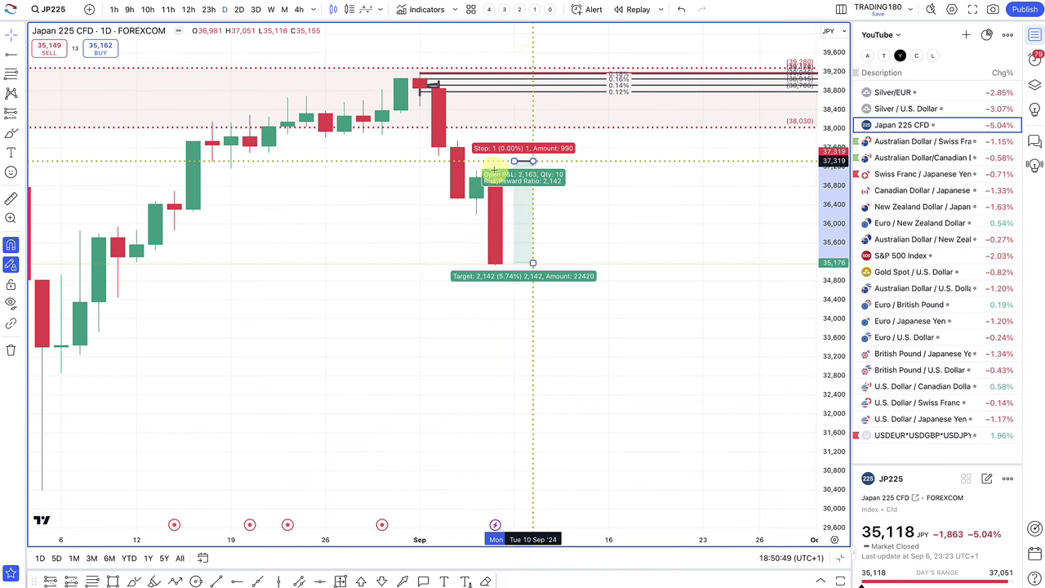
pyautogui.click(518, 209)
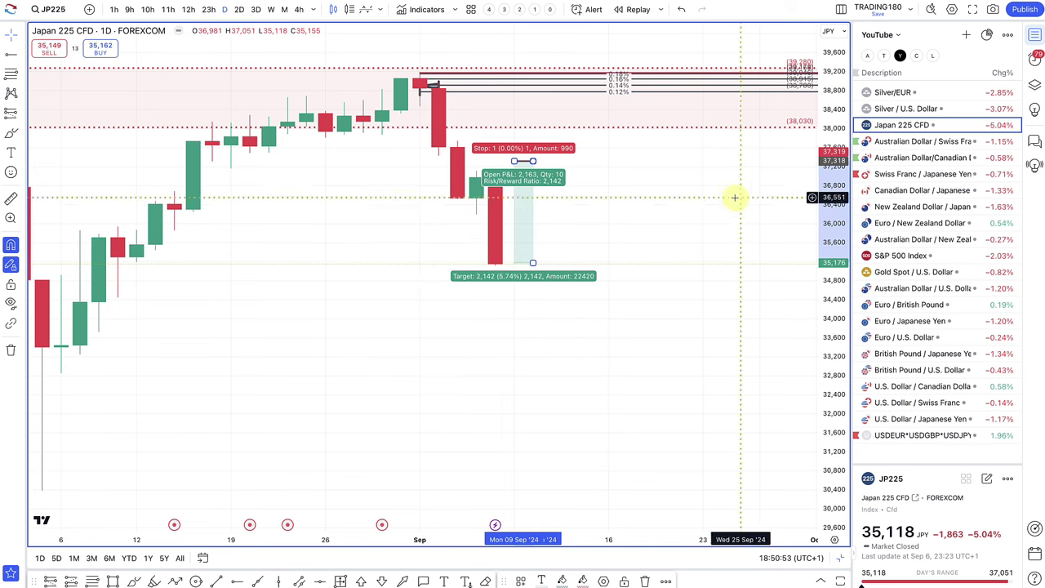
# Open the Silver / U.S. Dollar chart and inspect the early September long trade on the daily and hourly timeframes
pyautogui.click(904, 110)
pyautogui.scroll(-3, 583, 266)
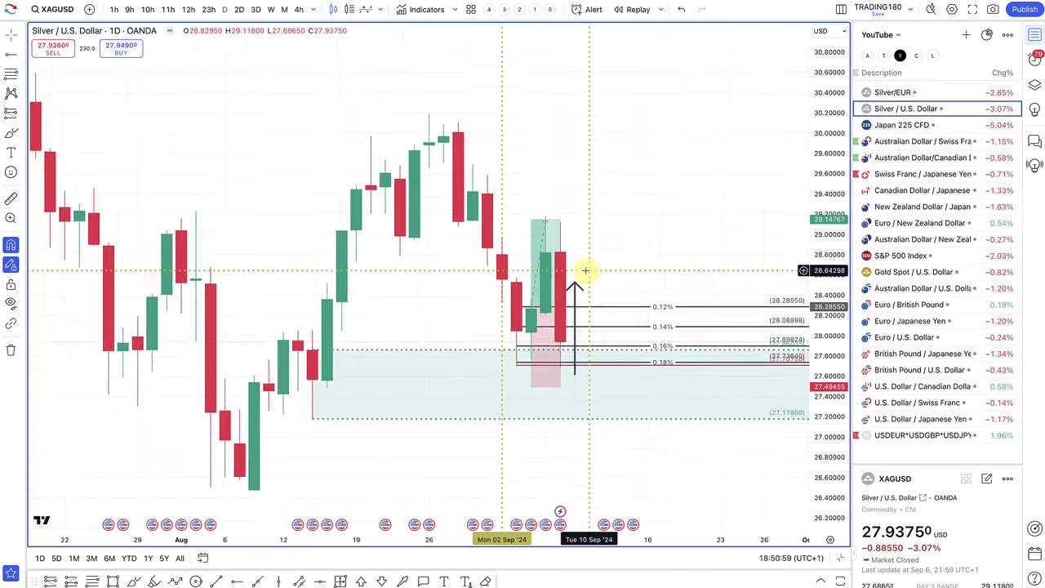
pyautogui.scroll(3, 583, 255)
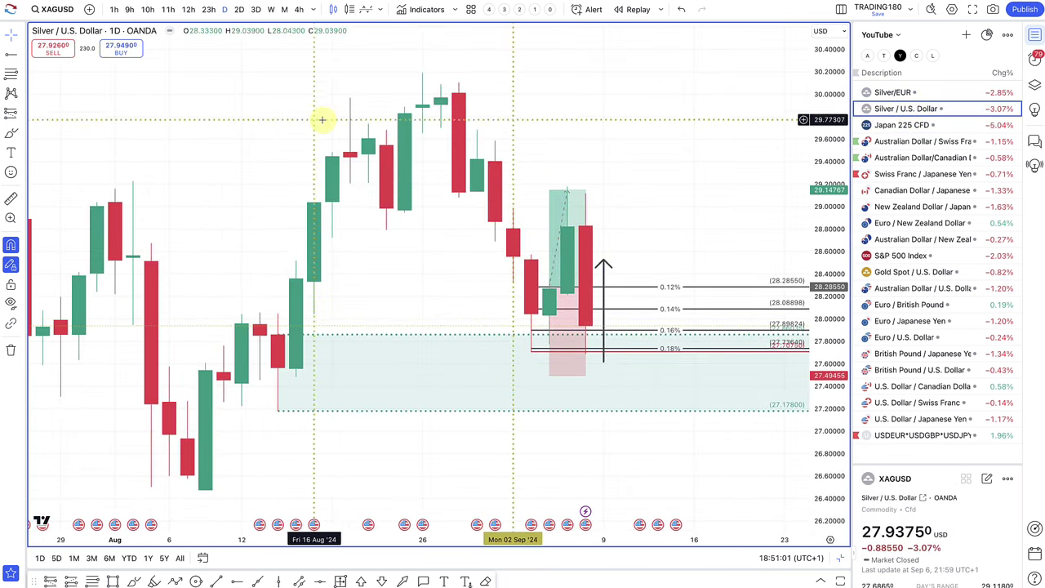
pyautogui.click(114, 9)
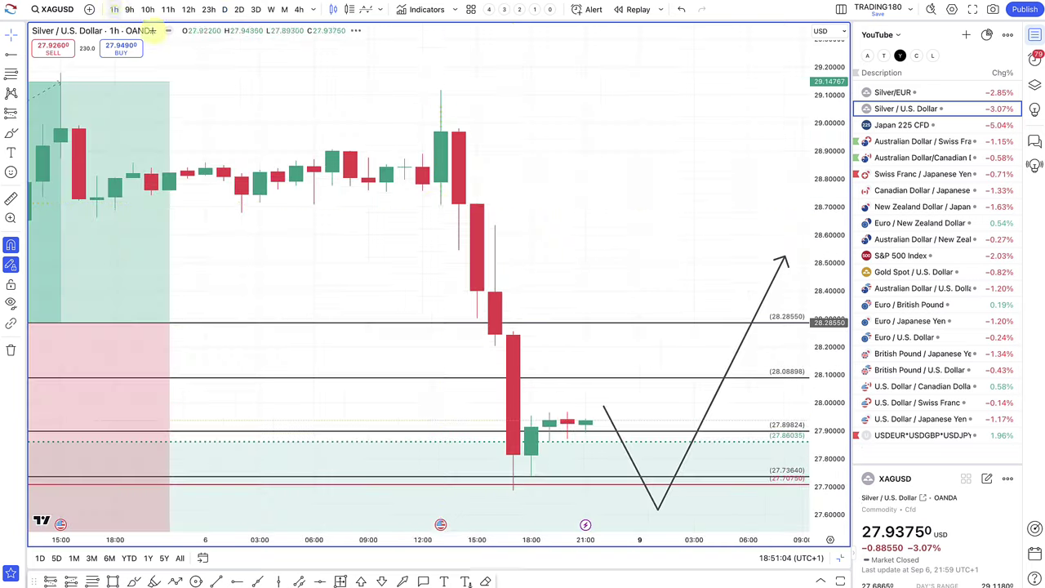
pyautogui.scroll(-5, 436, 205)
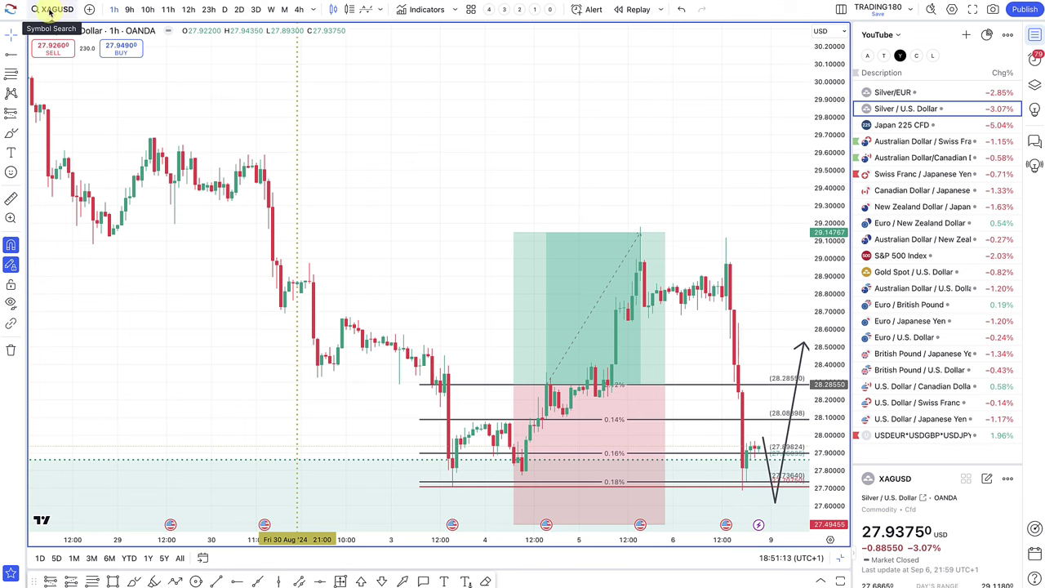
pyautogui.scroll(-2, 459, 322)
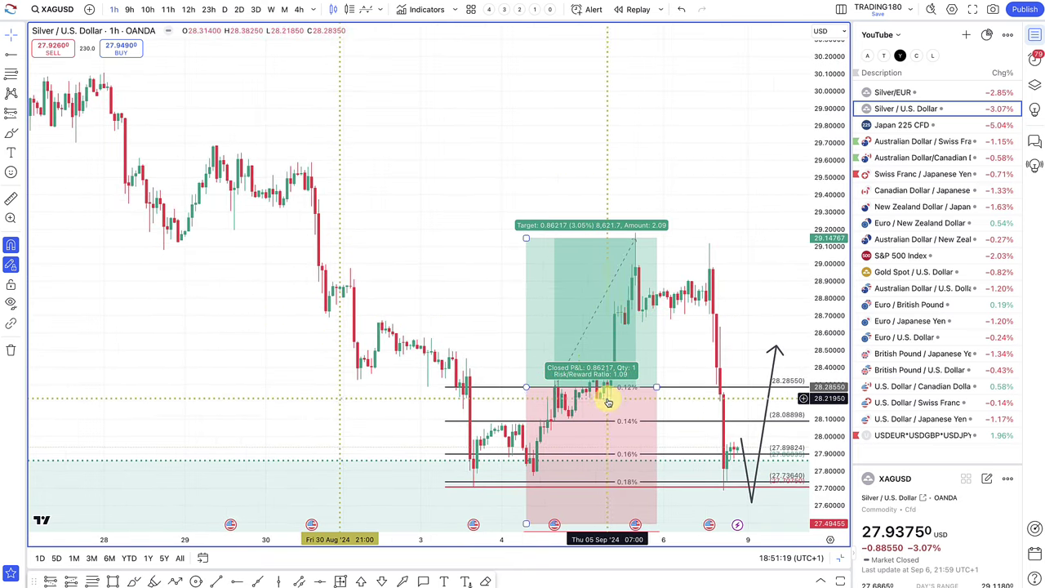
# Brush circles around the long trade's entry at 28.28550 and its target high near 29.14767
pyautogui.click(10, 134)
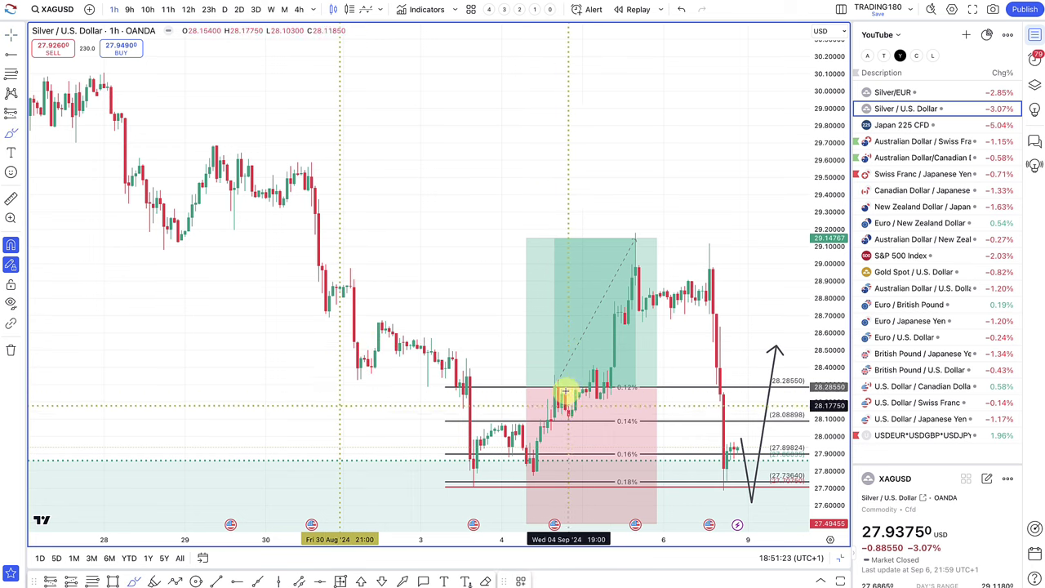
pyautogui.moveTo(548, 376)
pyautogui.mouseDown()
pyautogui.moveTo(570, 381)
pyautogui.moveTo(562, 396)
pyautogui.mouseUp()
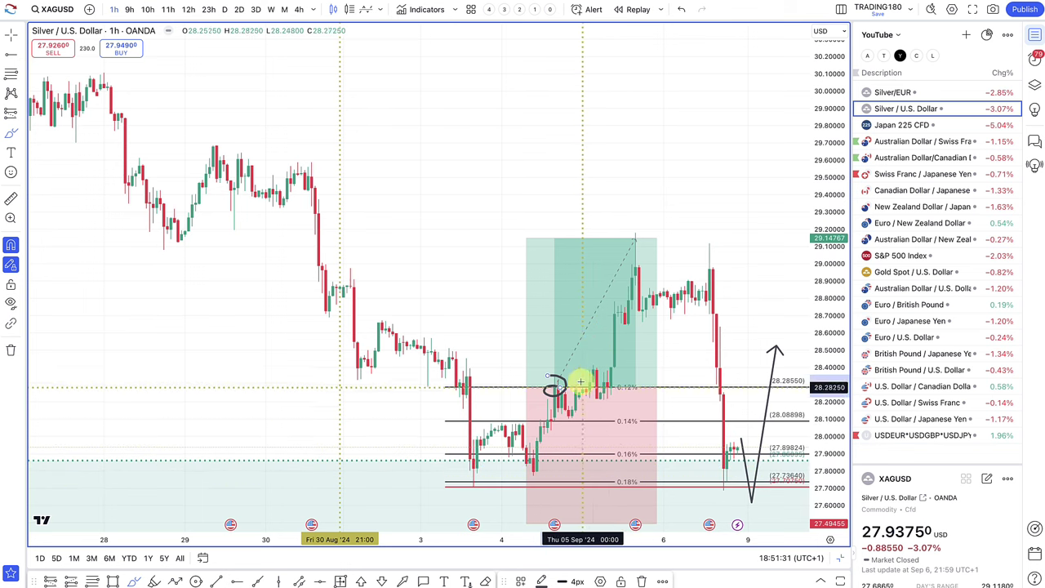
pyautogui.scroll(-1, 585, 408)
pyautogui.scroll(-1, 585, 408)
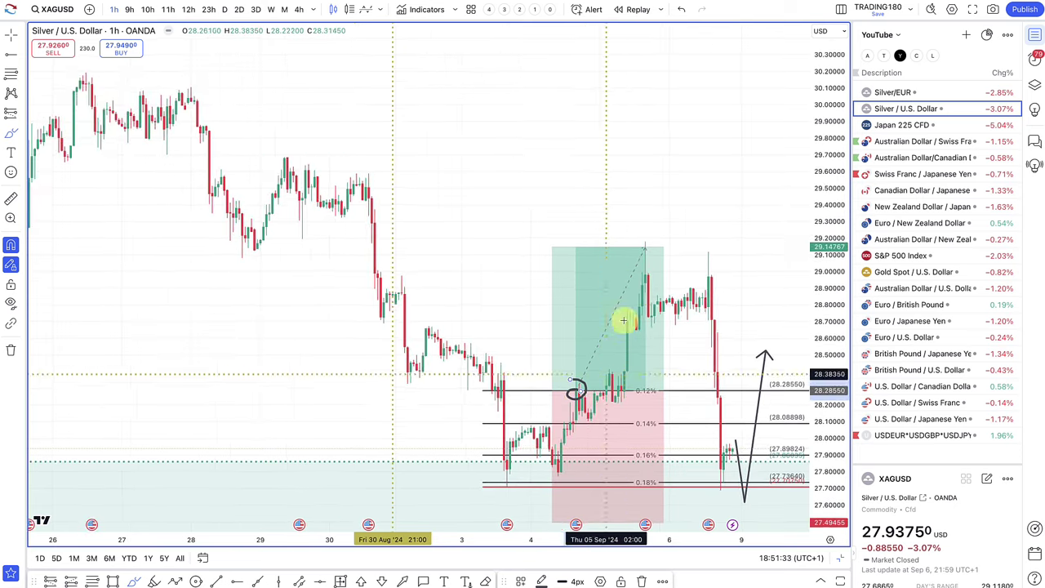
pyautogui.moveTo(645, 227)
pyautogui.mouseDown()
pyautogui.moveTo(659, 245)
pyautogui.moveTo(645, 228)
pyautogui.mouseUp()
pyautogui.scroll(-2, 653, 245)
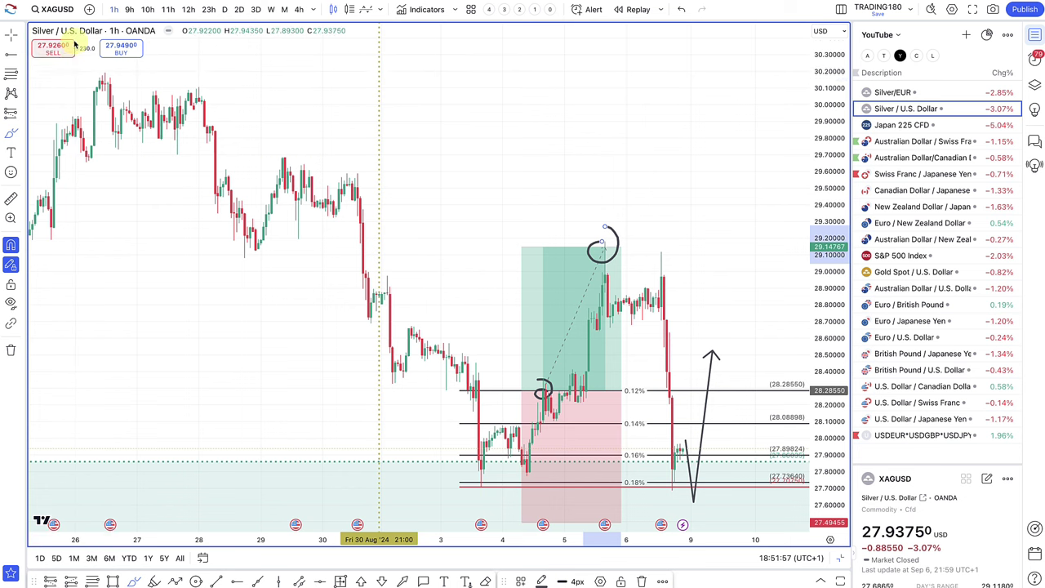
pyautogui.moveTo(623, 221)
pyautogui.mouseDown()
pyautogui.moveTo(618, 245)
pyautogui.moveTo(602, 240)
pyautogui.moveTo(604, 226)
pyautogui.mouseUp()
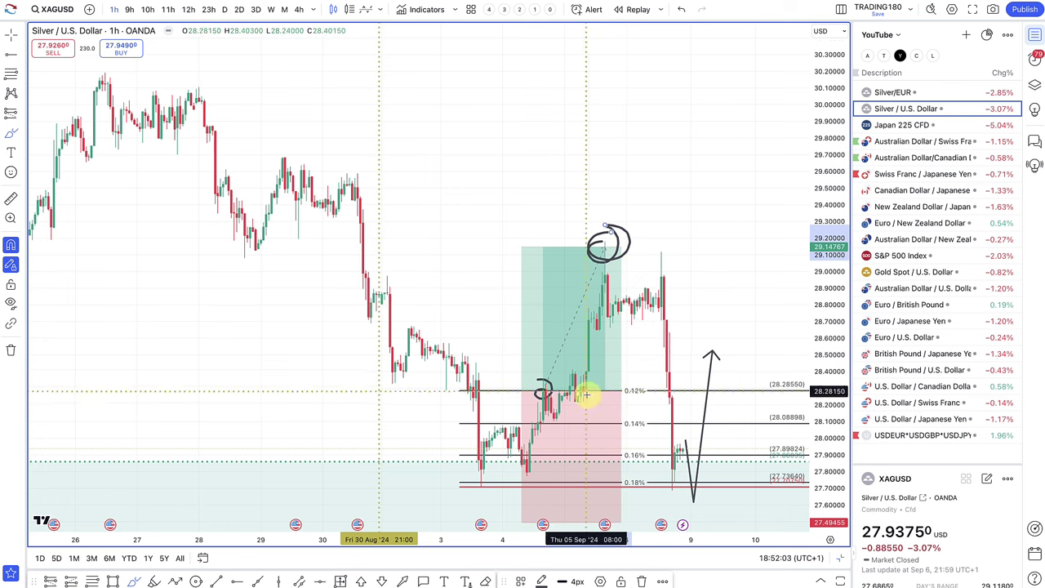
# Open the Silver/EUR chart, circle the long trade's target near 26.05831, and handwrite "50%" above it with the brush
pyautogui.click(895, 94)
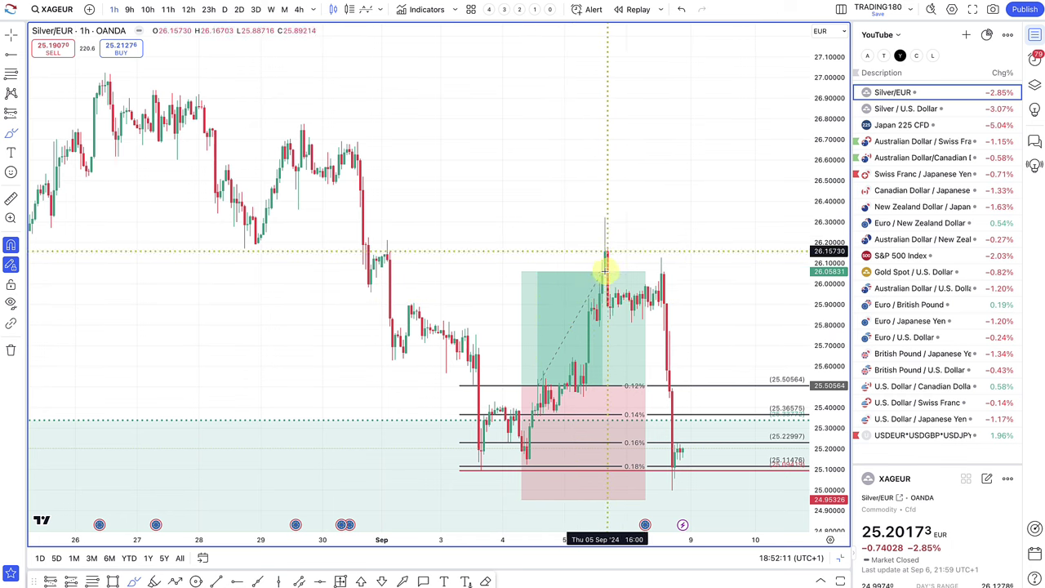
pyautogui.moveTo(592, 272); pyautogui.dragTo(619, 251)
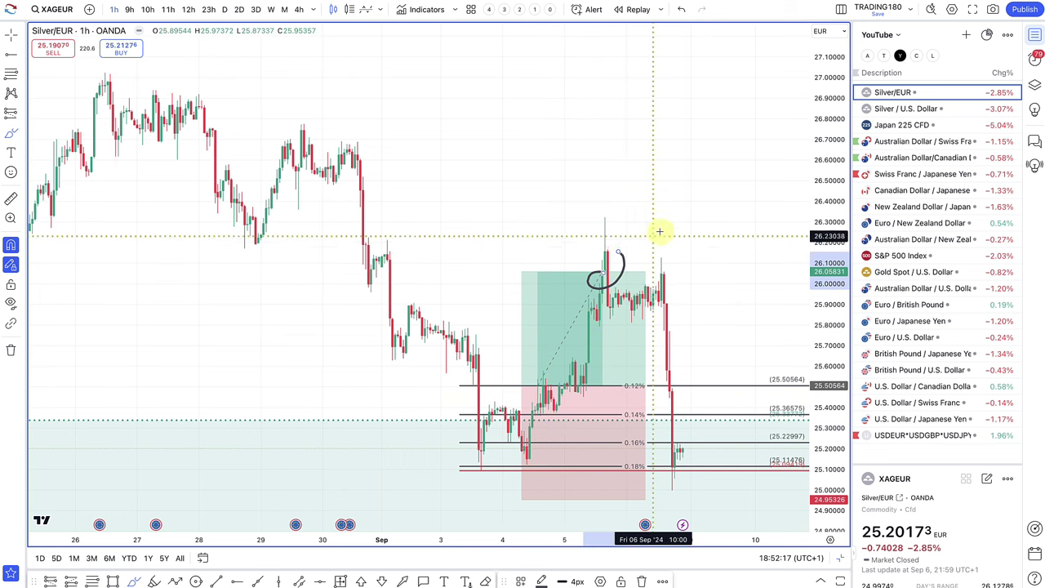
pyautogui.moveTo(656, 194)
pyautogui.mouseDown()
pyautogui.moveTo(665, 215)
pyautogui.moveTo(651, 233)
pyautogui.mouseUp()
pyautogui.moveTo(695, 175)
pyautogui.mouseDown()
pyautogui.moveTo(718, 180)
pyautogui.moveTo(700, 174)
pyautogui.moveTo(724, 229)
pyautogui.mouseUp()
pyautogui.moveTo(716, 144); pyautogui.dragTo(714, 137)
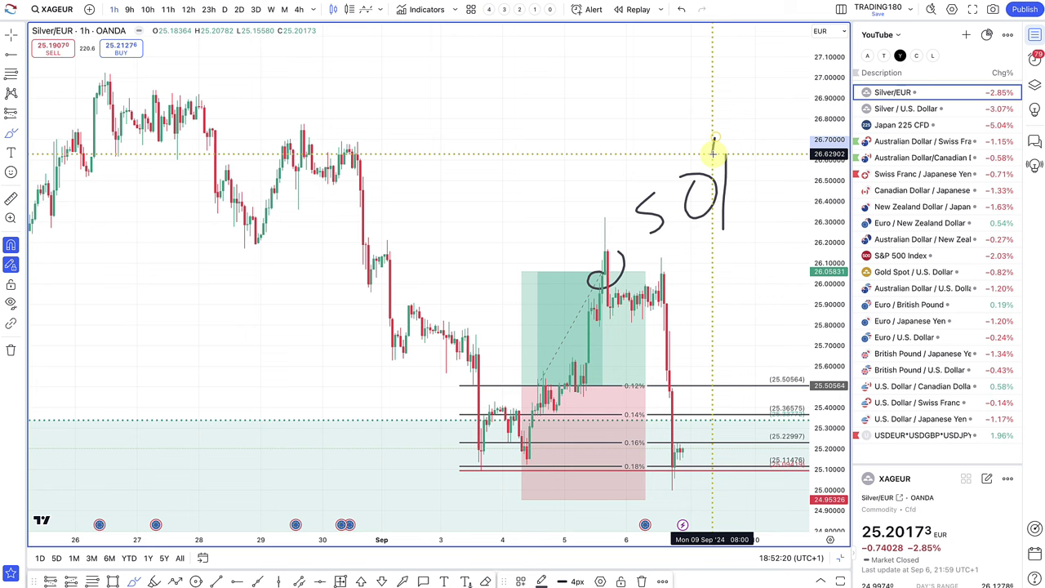
pyautogui.click(745, 192)
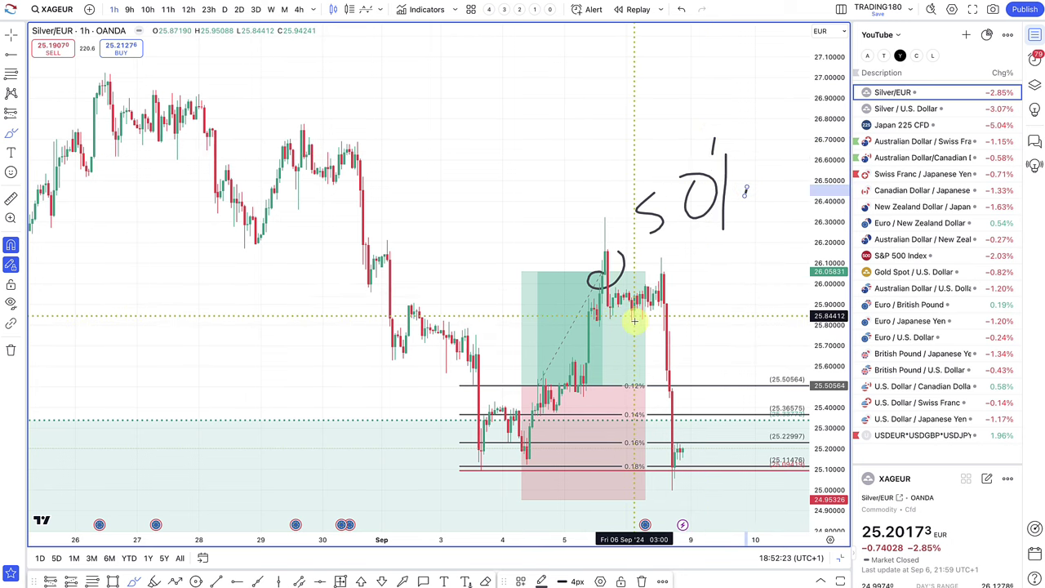
# Brush a near-vertical line from the target up to about 28.7 and circle the 6 September drop from about 26.05 to 25.00
pyautogui.scroll(-2, 634, 321)
pyautogui.scroll(-5, 613, 261)
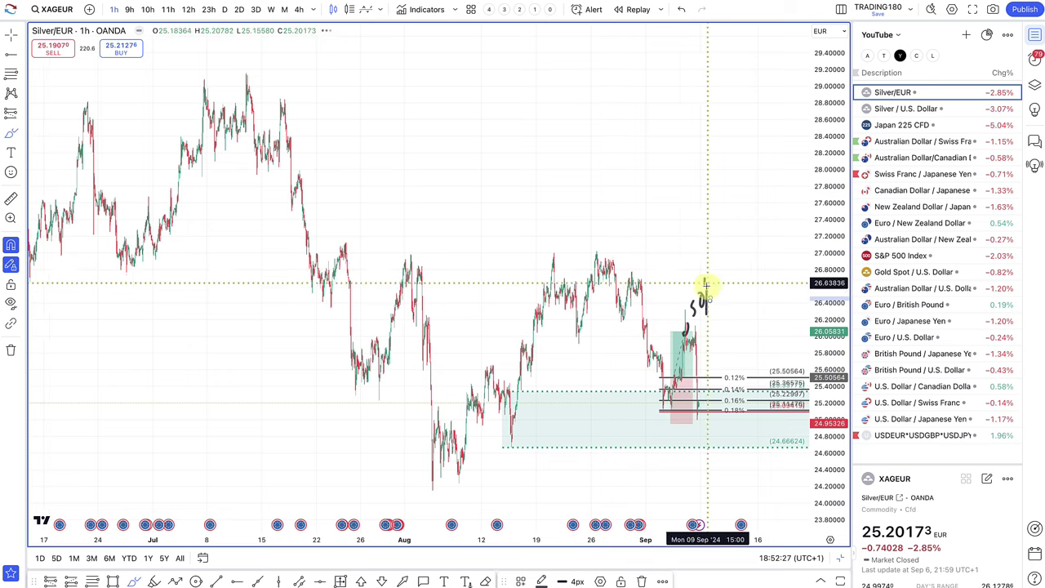
pyautogui.moveTo(677, 331)
pyautogui.mouseDown()
pyautogui.moveTo(672, 103)
pyautogui.moveTo(691, 108)
pyautogui.mouseUp()
pyautogui.scroll(2, 728, 292)
pyautogui.scroll(5, 727, 292)
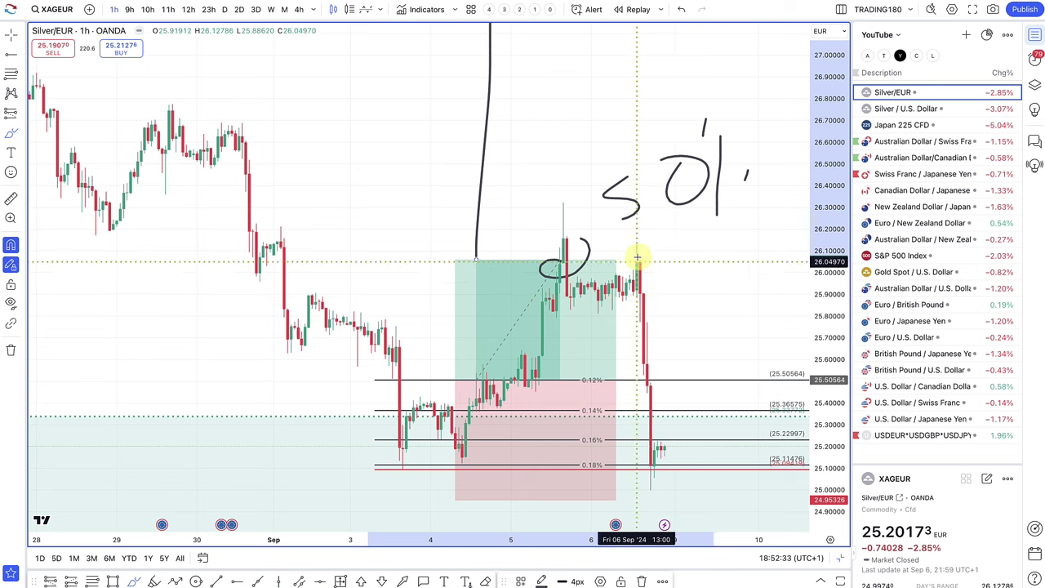
pyautogui.moveTo(637, 258); pyautogui.dragTo(635, 445)
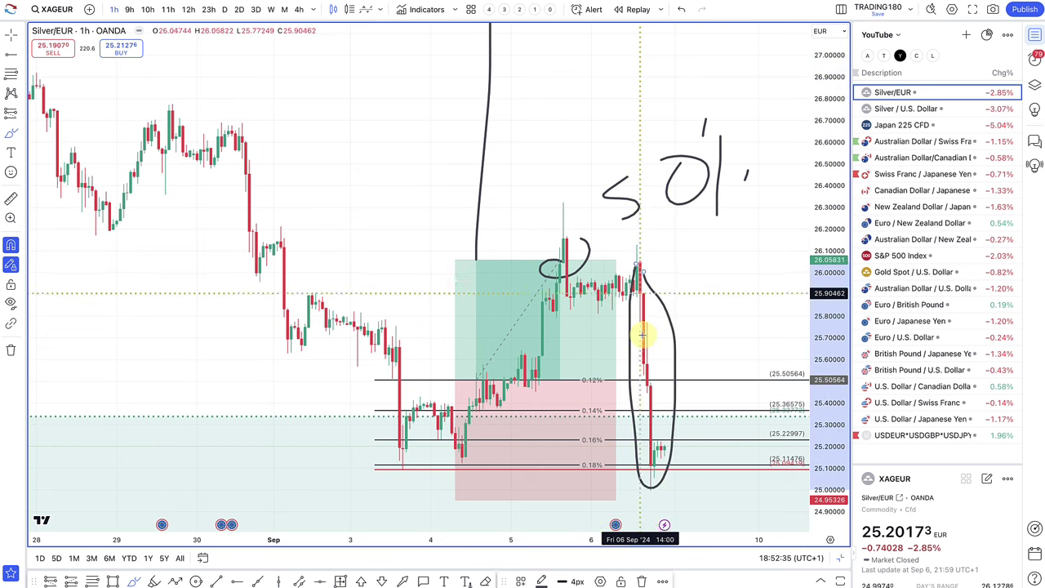
# Set the Silver/EUR long position's stop to 25.42824 and extend its end to 9 September 07:00
pyautogui.click(488, 482)
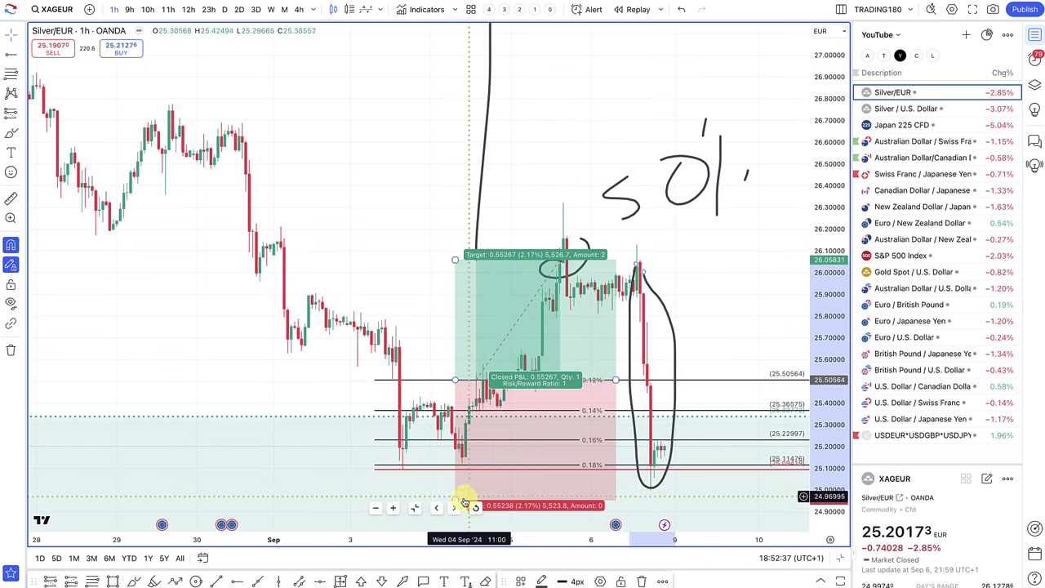
pyautogui.moveTo(478, 481); pyautogui.dragTo(614, 387)
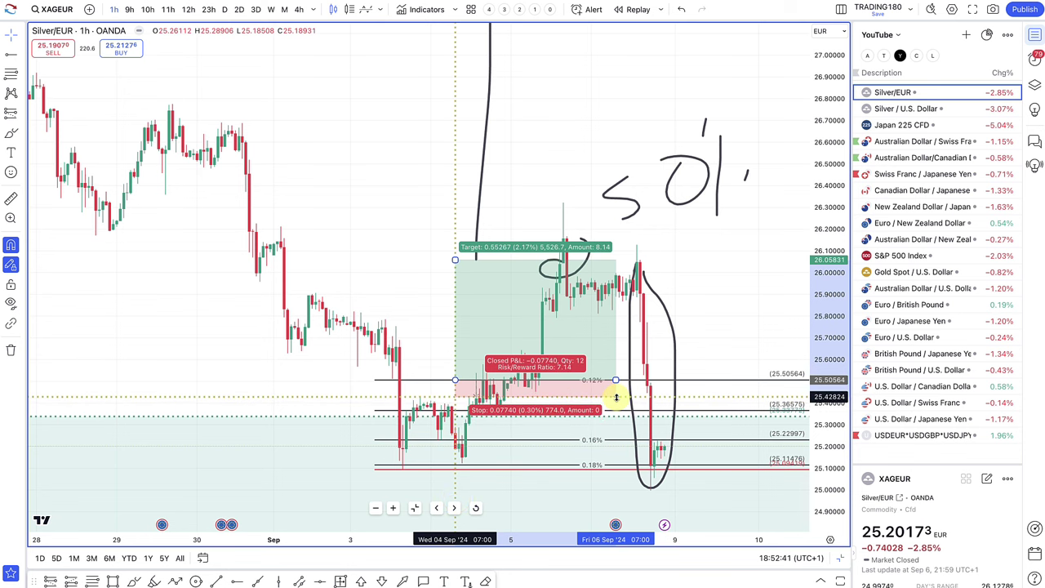
pyautogui.click(617, 380)
pyautogui.moveTo(618, 380); pyautogui.dragTo(625, 380)
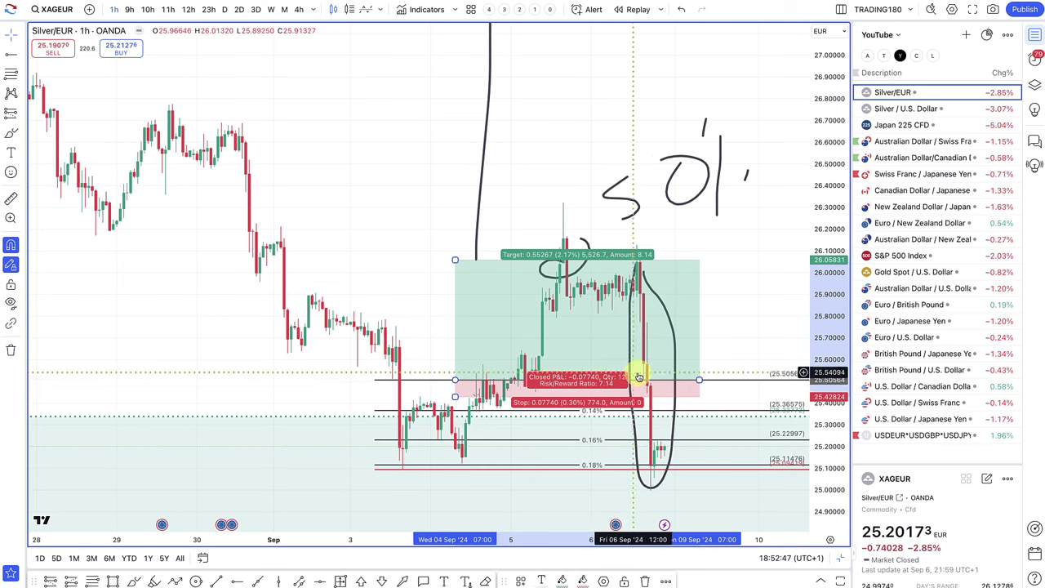
# Compare the Silver / U.S. Dollar and Silver/EUR hourly charts, examining the long trades, the 6 September drop and the demand zone
pyautogui.click(908, 112)
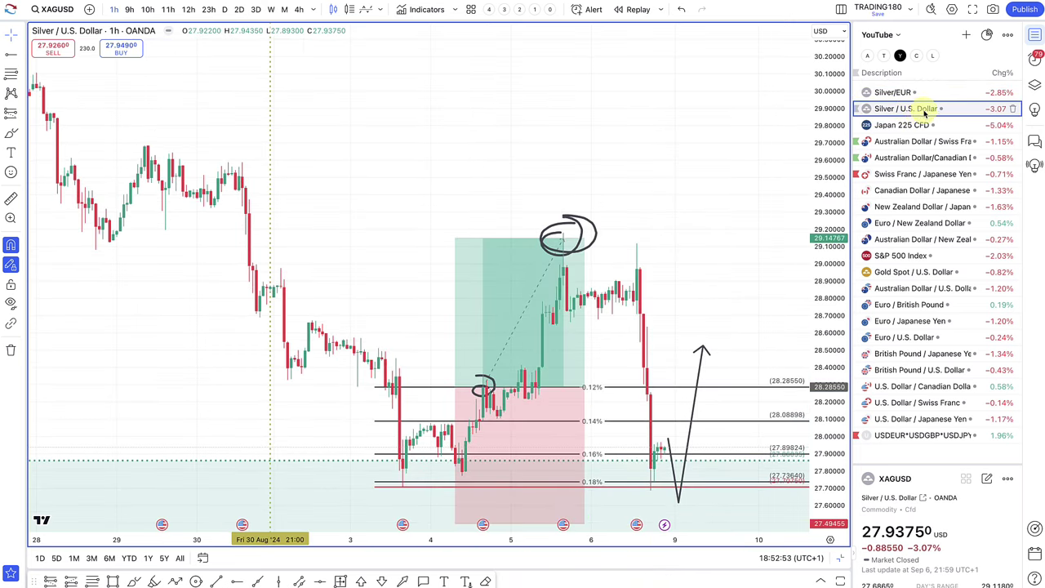
pyautogui.click(885, 94)
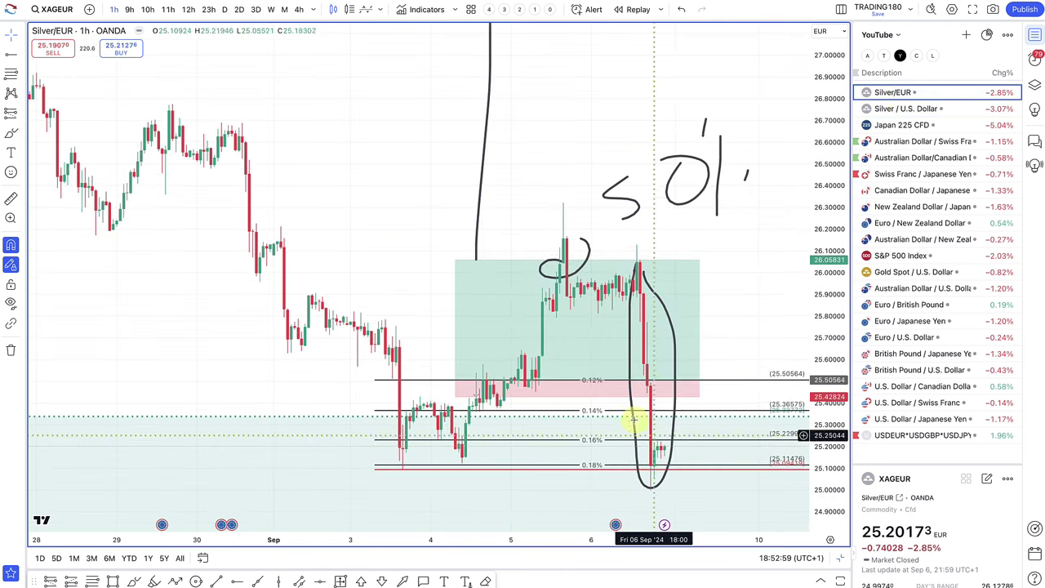
pyautogui.scroll(-4, 635, 420)
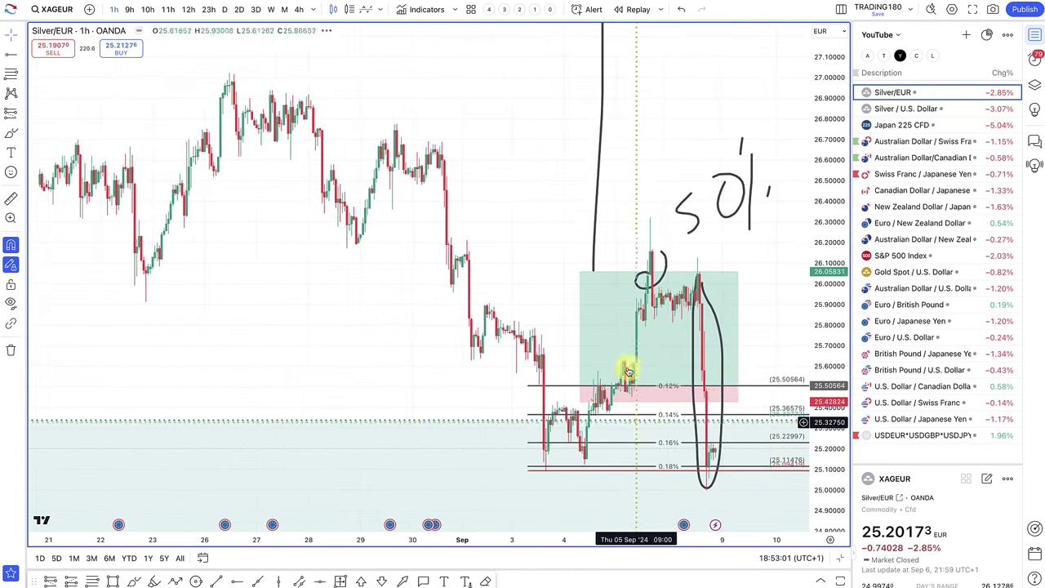
pyautogui.scroll(-5, 663, 391)
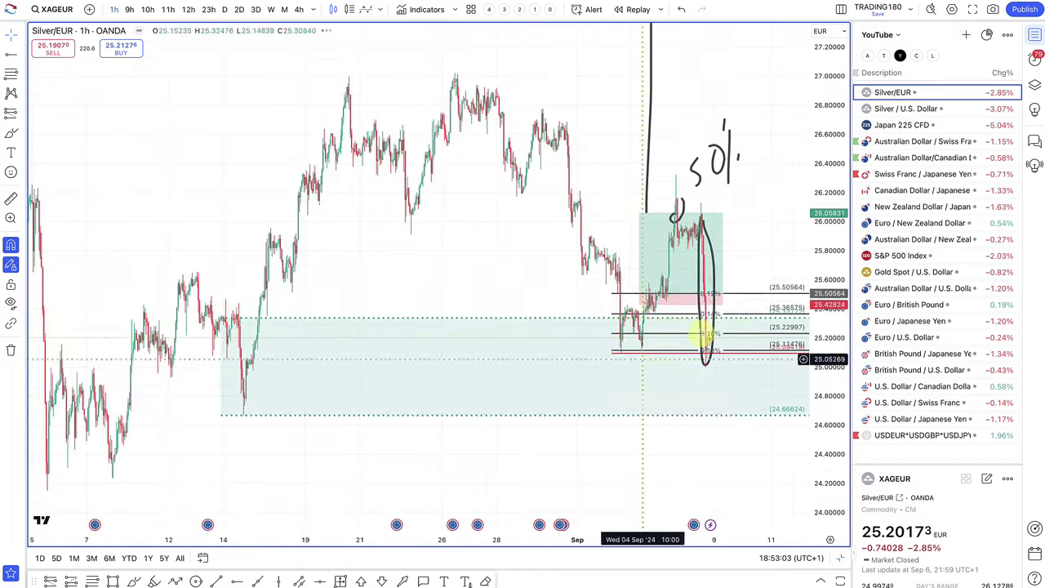
pyautogui.scroll(4, 674, 297)
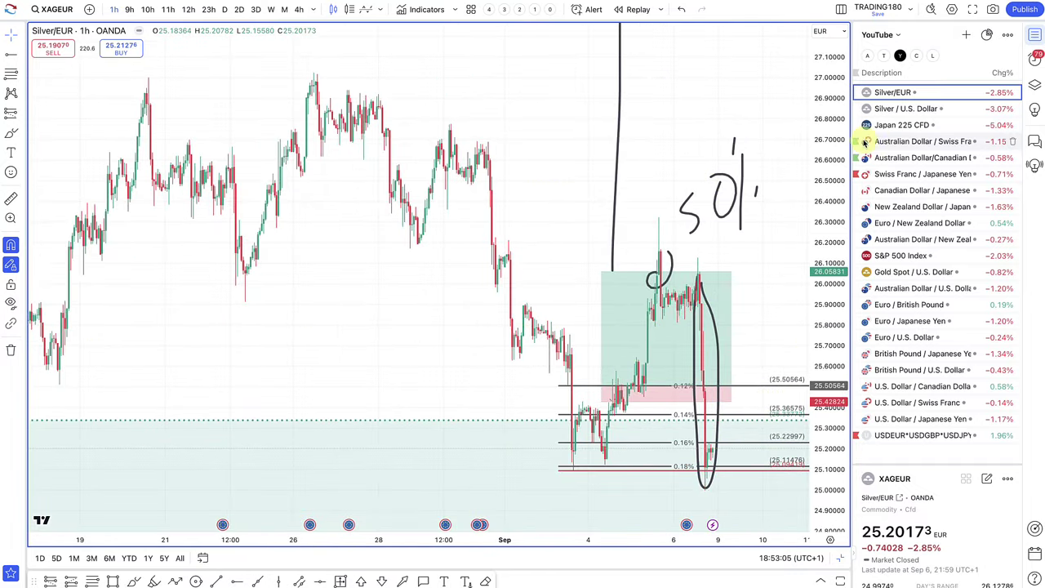
pyautogui.click(890, 108)
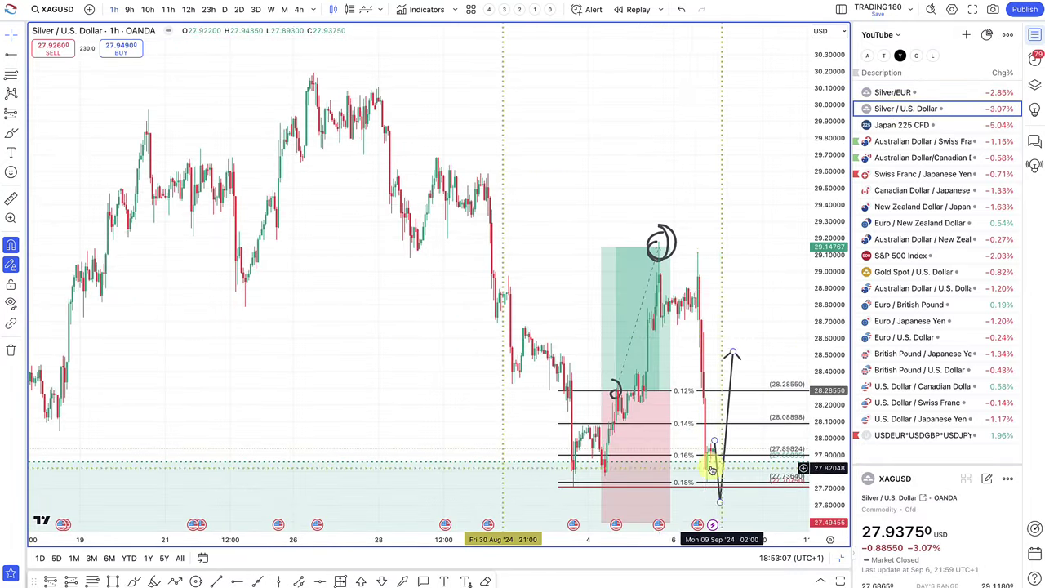
pyautogui.click(913, 92)
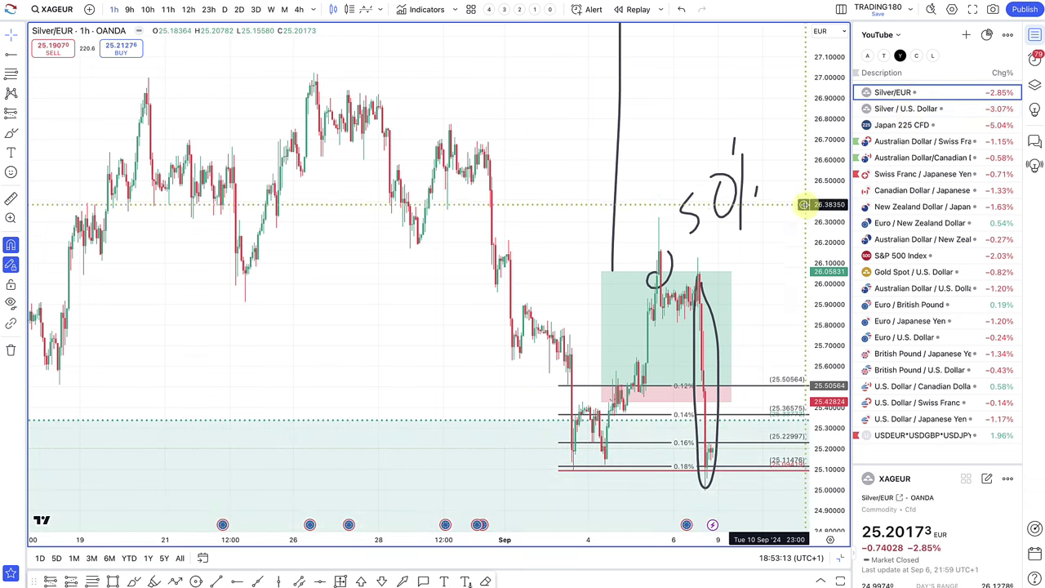
pyautogui.moveTo(667, 343)
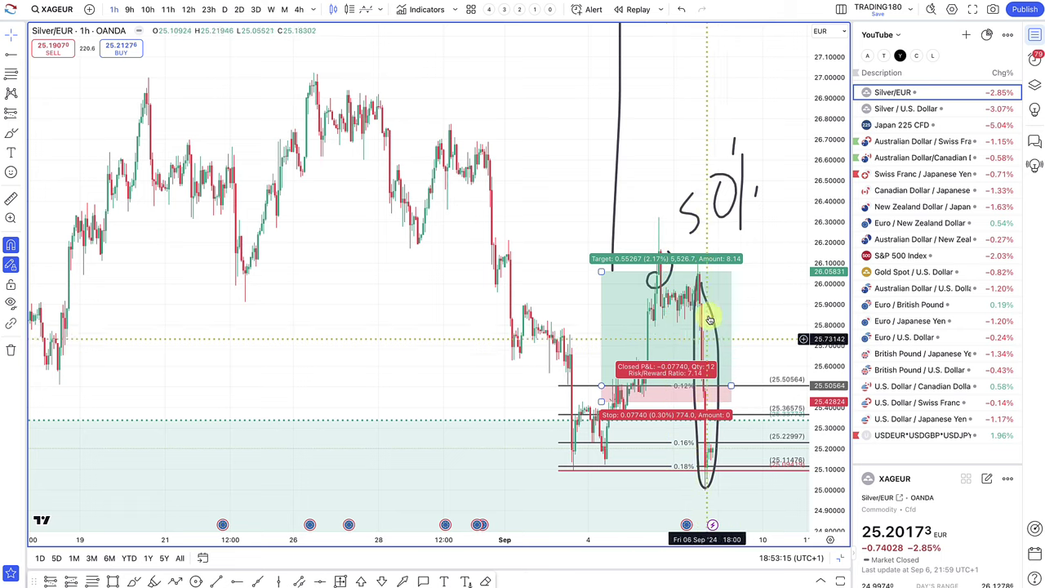
pyautogui.scroll(-2, 723, 372)
pyautogui.scroll(-2, 723, 372)
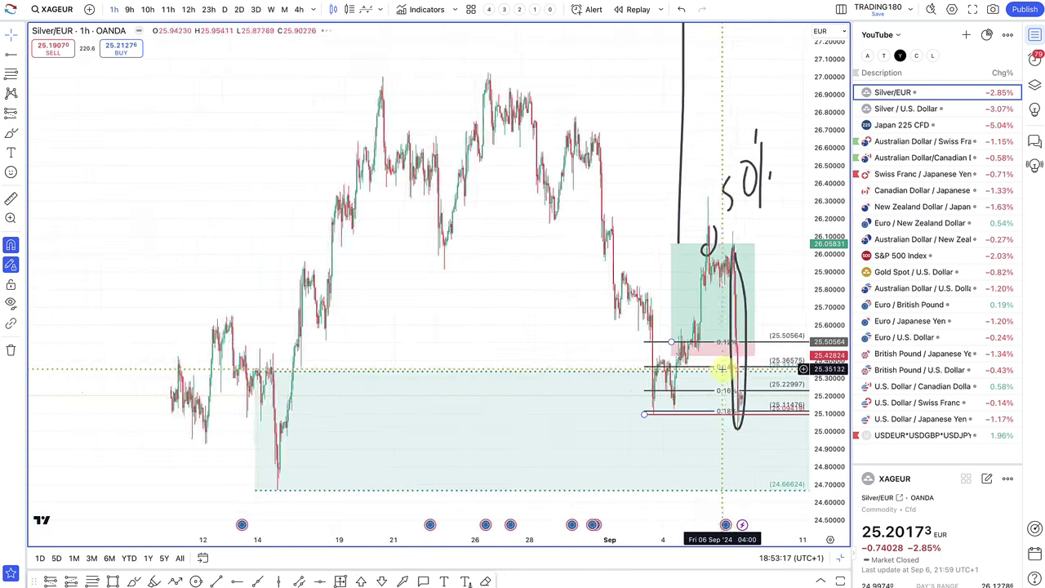
pyautogui.scroll(-3, 731, 374)
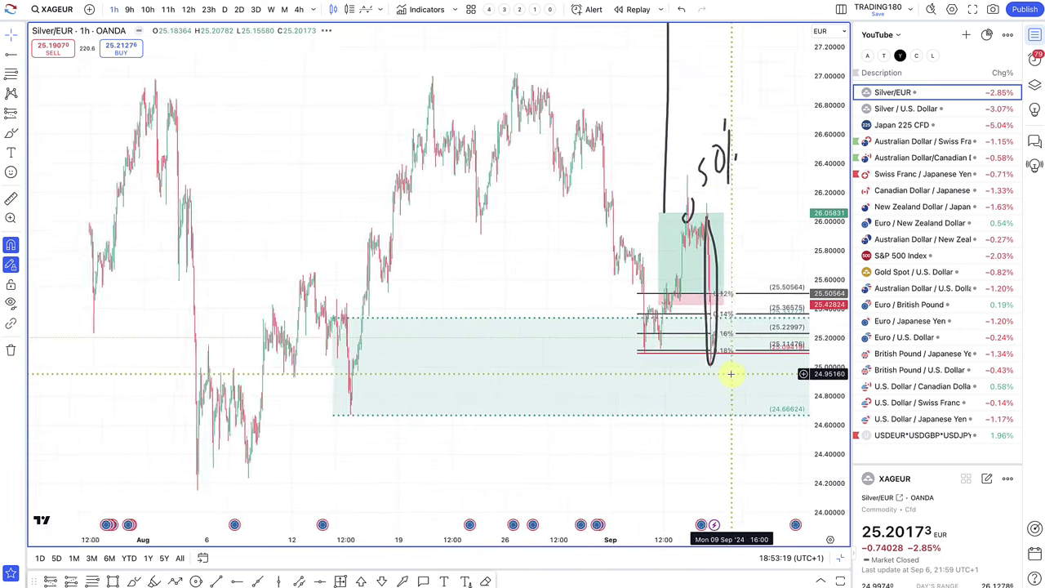